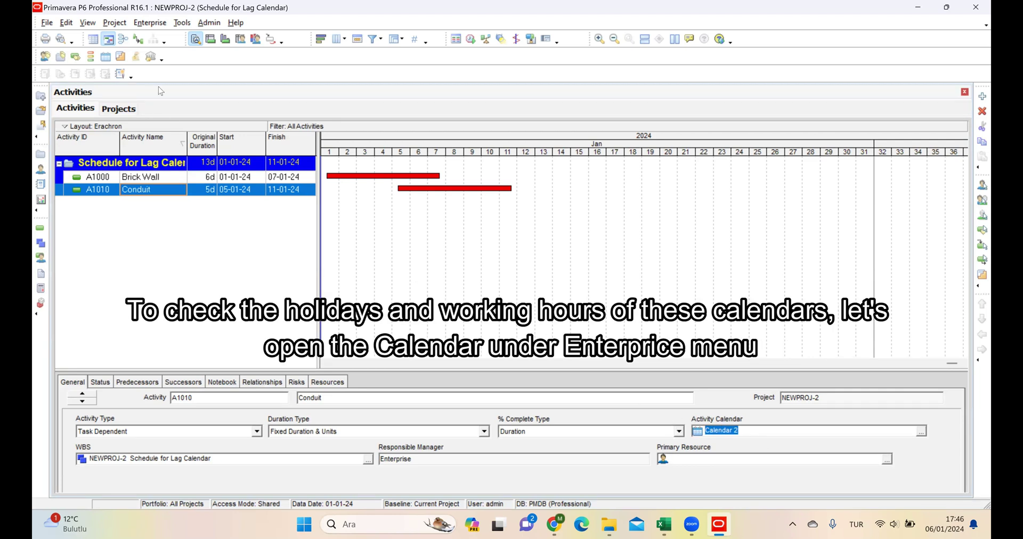
Step: Open the Enterprise project calendars list
click(151, 24)
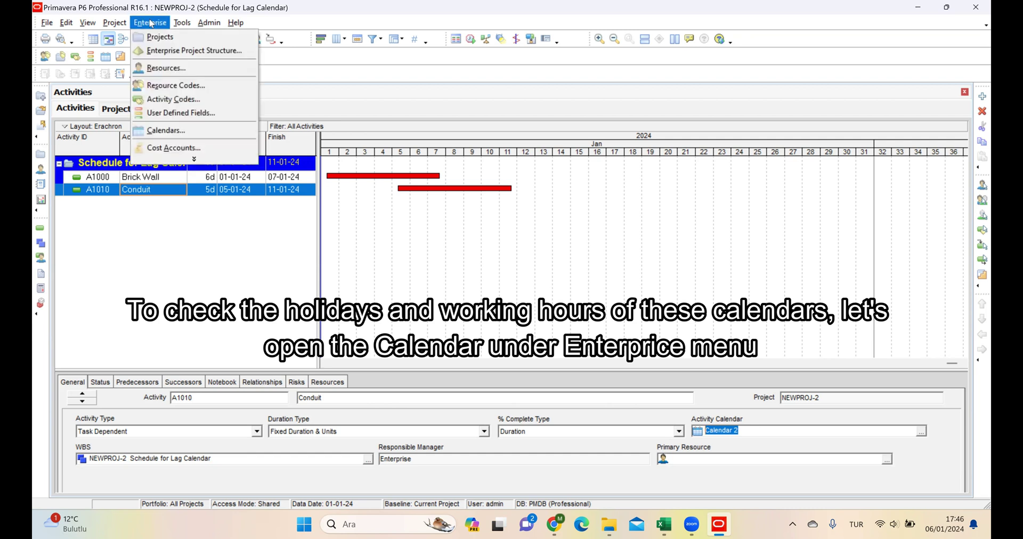
click(179, 130)
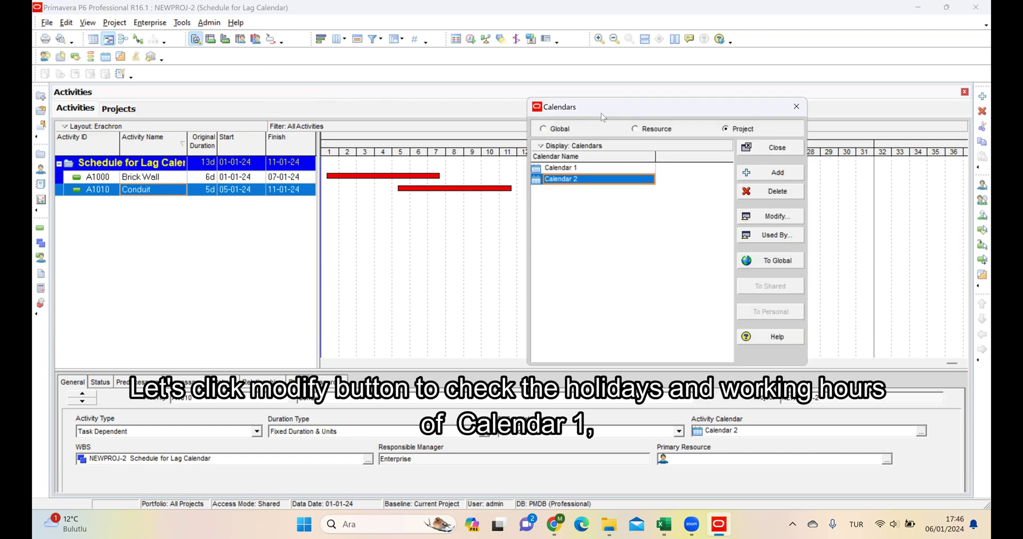
drag(602, 117, 150, 228)
Step: Review Calendar 1's 2 and 9 January holidays and its 8-hour workweek
click(128, 281)
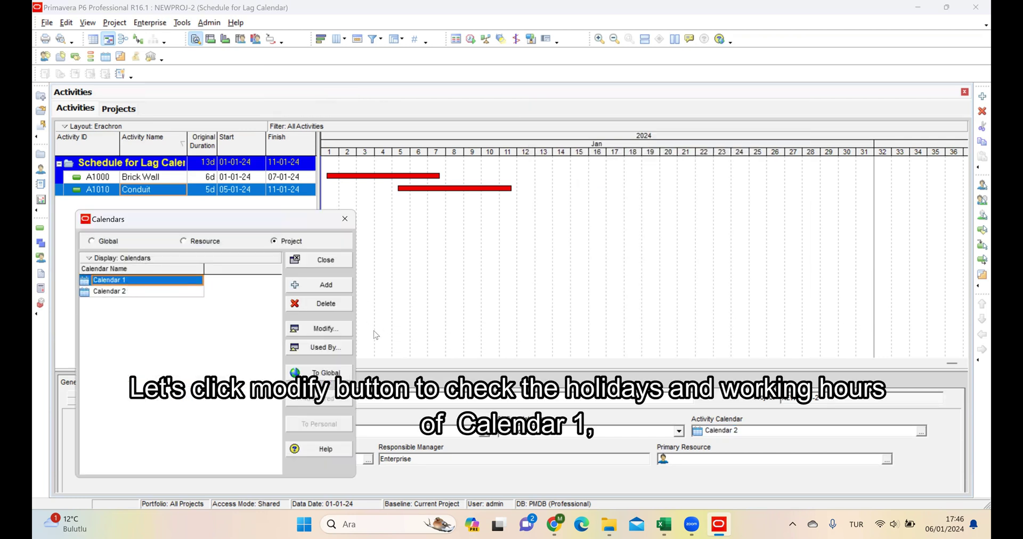
click(318, 328)
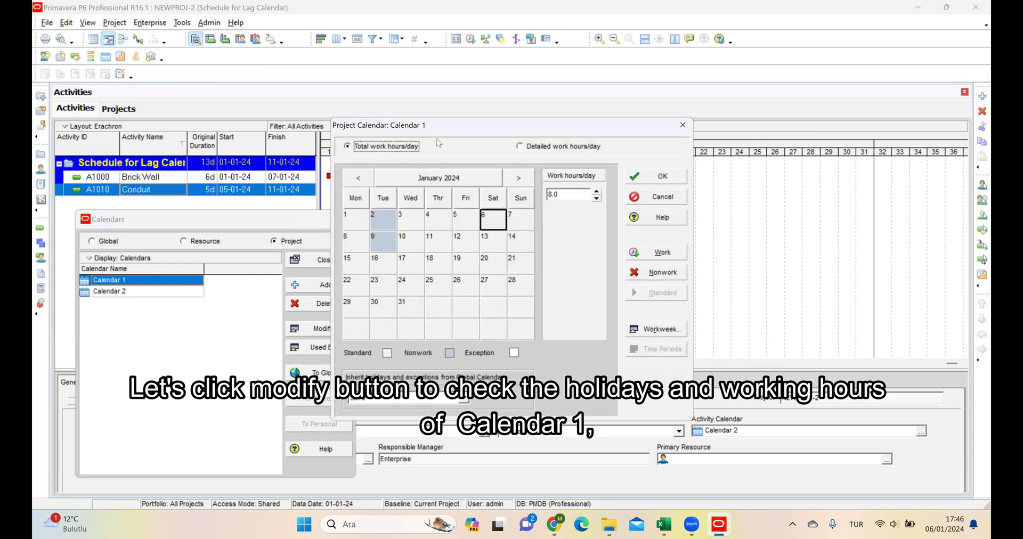
drag(463, 135, 487, 128)
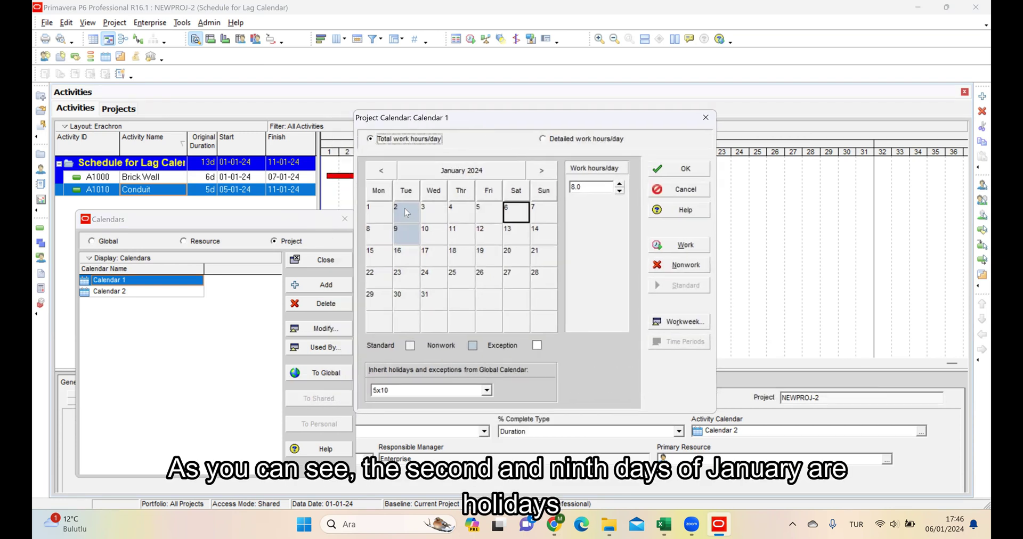
drag(406, 212, 410, 243)
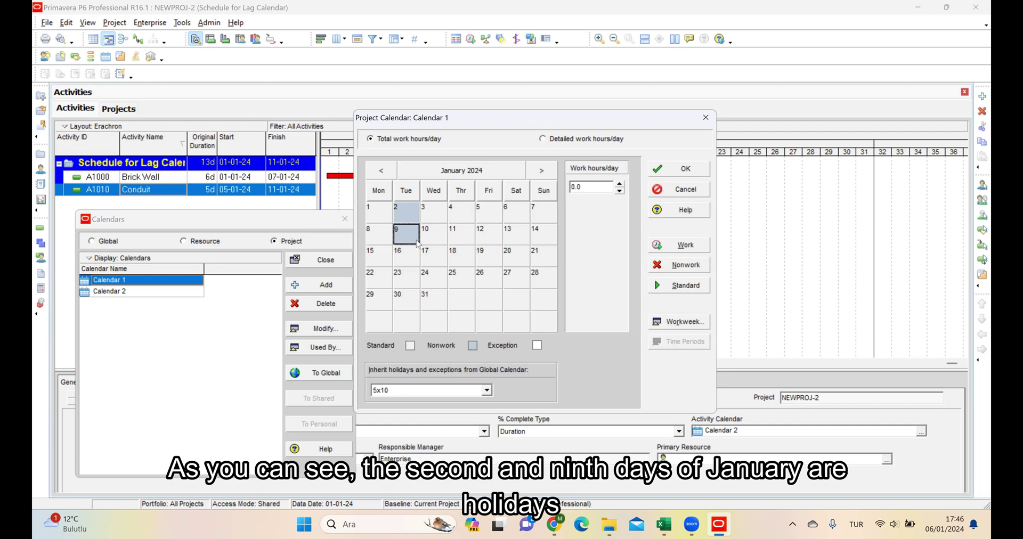
click(666, 323)
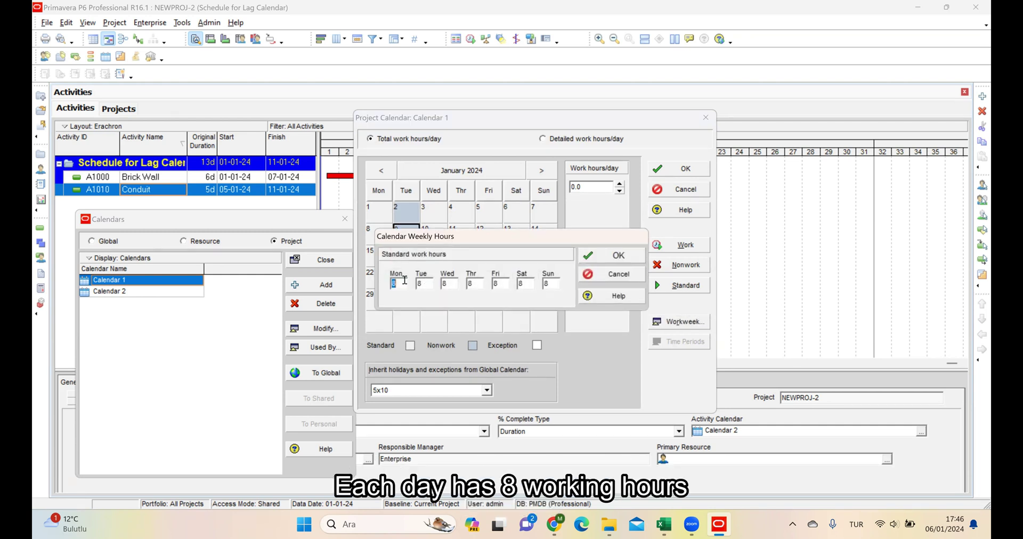
click(615, 274)
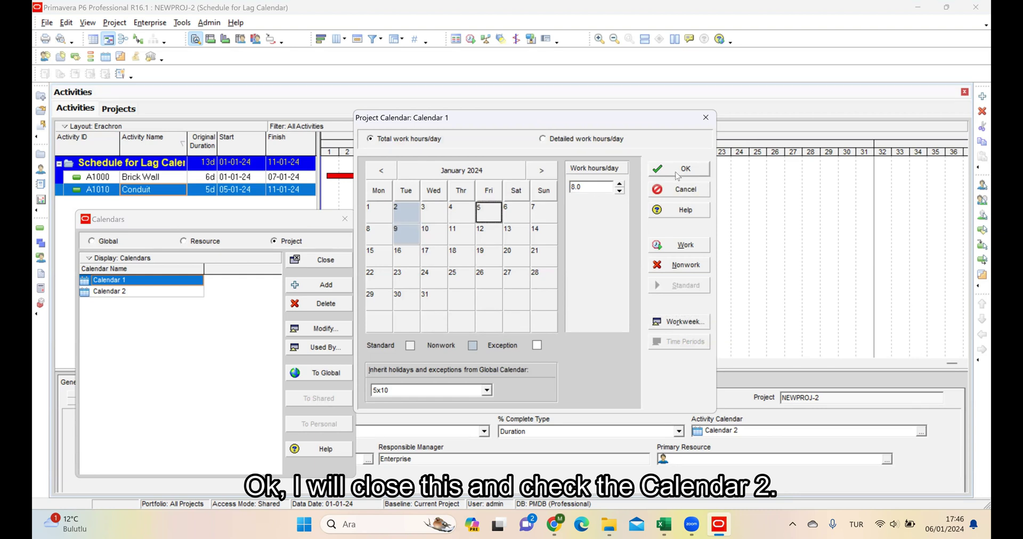
click(678, 172)
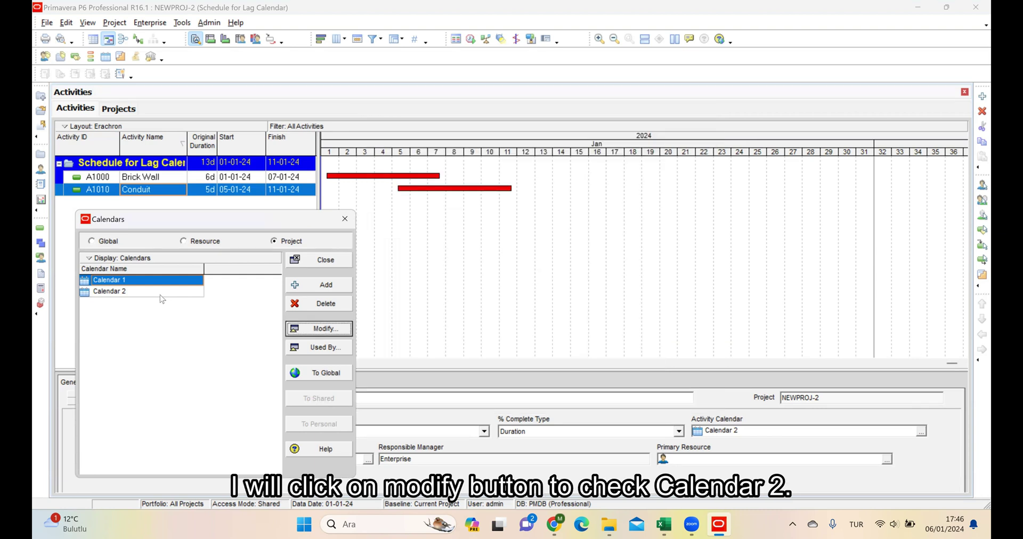
click(216, 292)
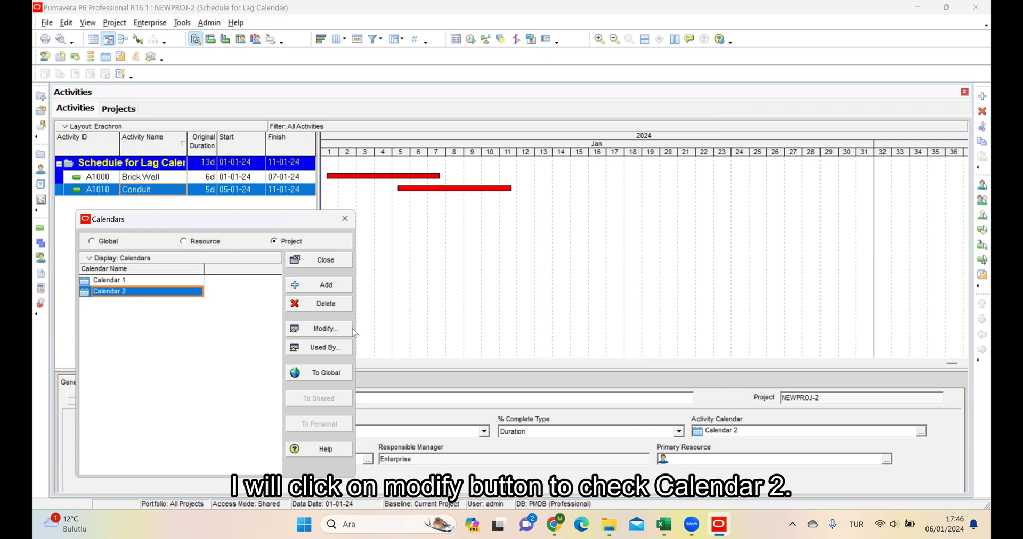
click(346, 335)
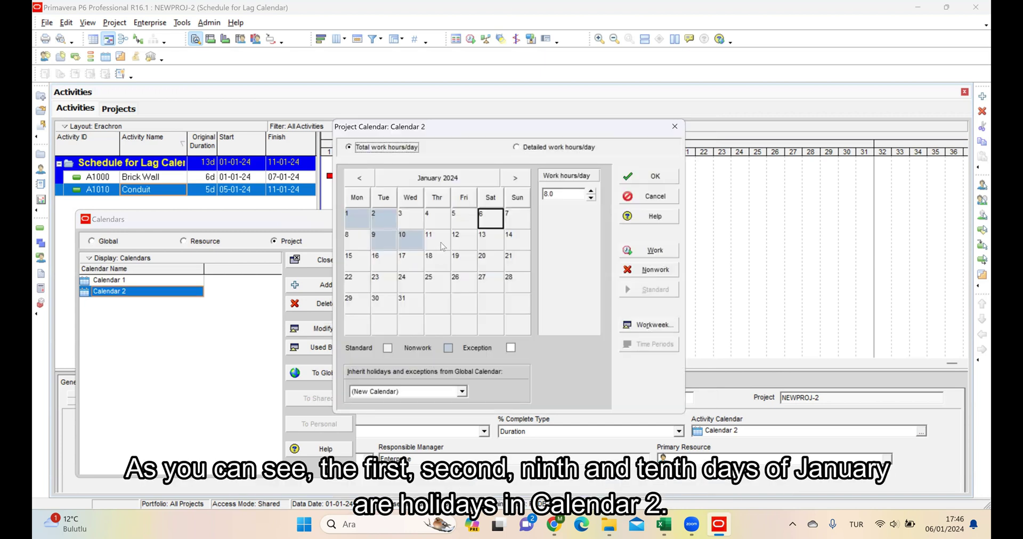
click(387, 223)
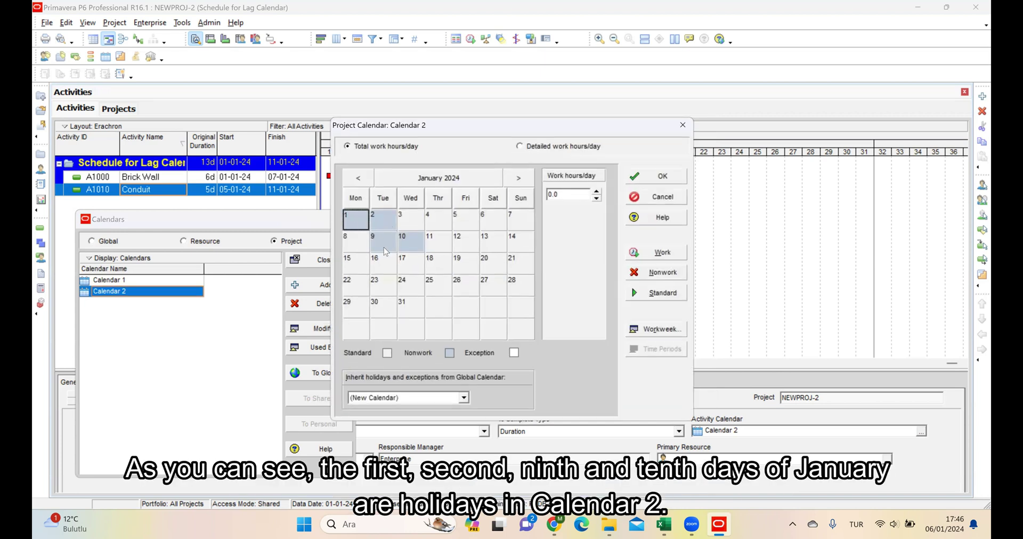
click(411, 250)
click(655, 329)
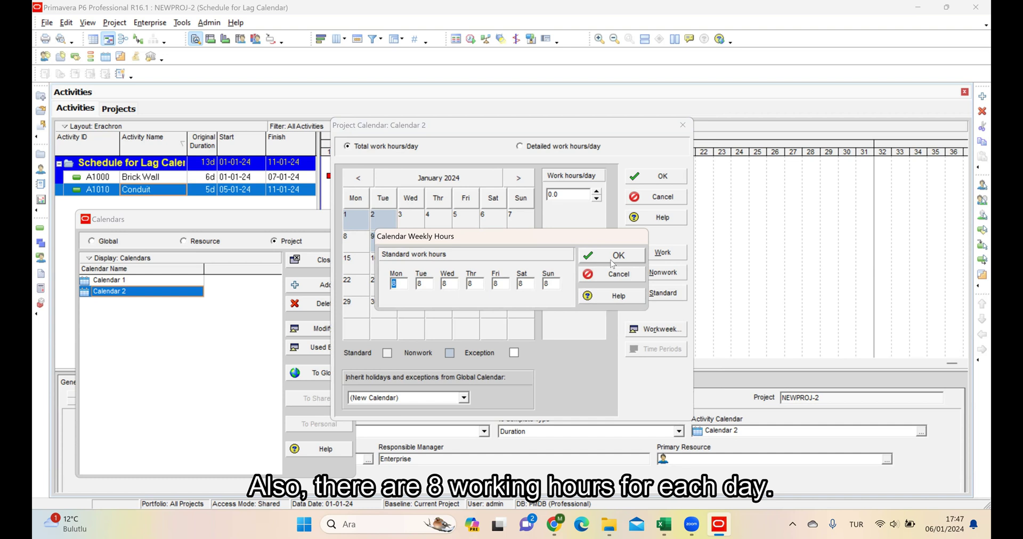
click(613, 257)
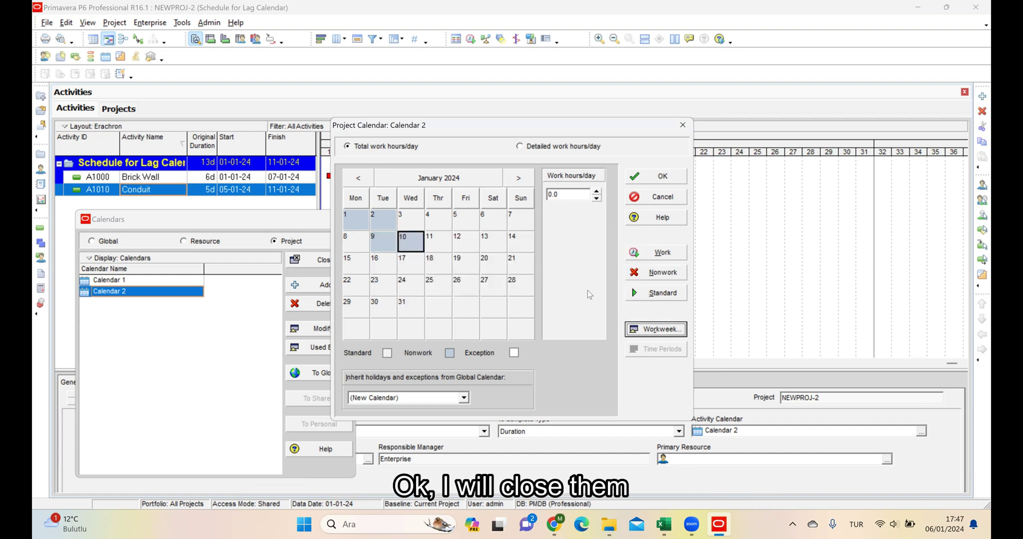
click(662, 178)
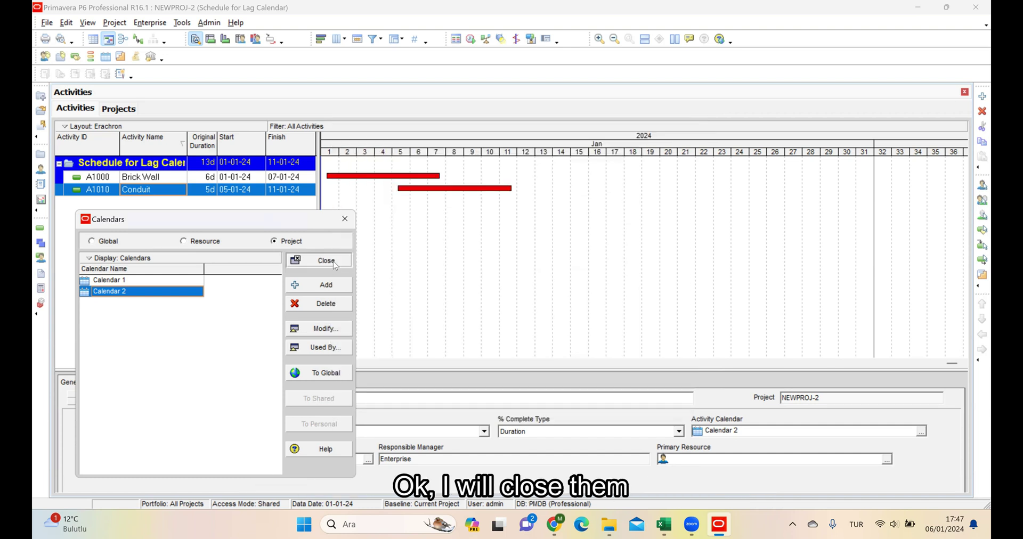
Step: Close the Calendars list and leave the relationship lag calendar at Predecessor Activity Calendar without scheduling
click(325, 260)
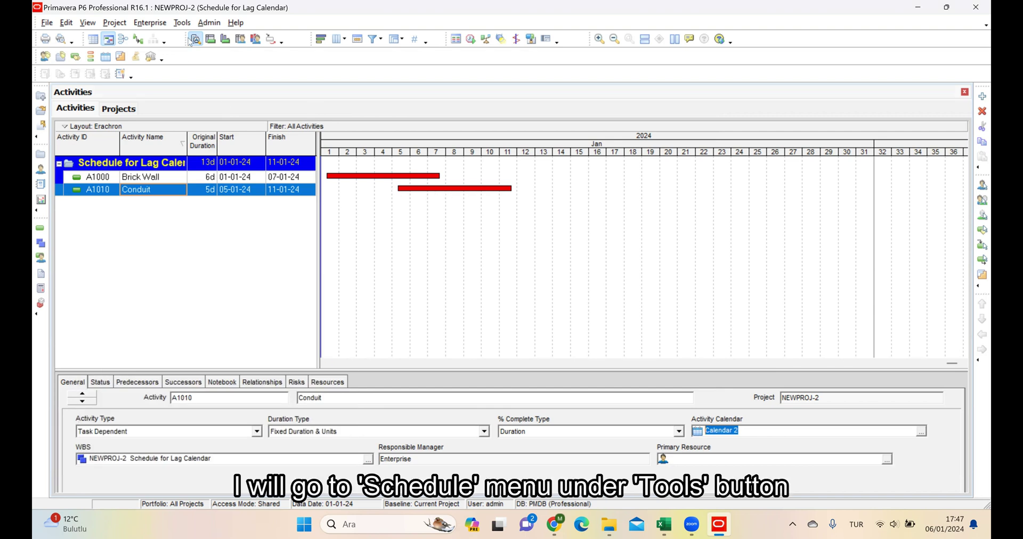
click(181, 22)
click(198, 34)
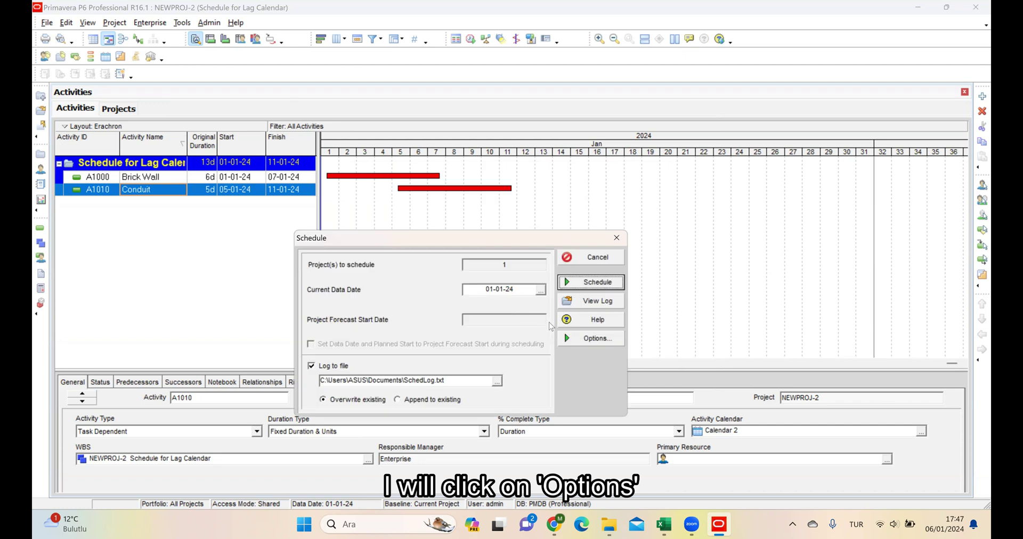
click(590, 339)
click(385, 418)
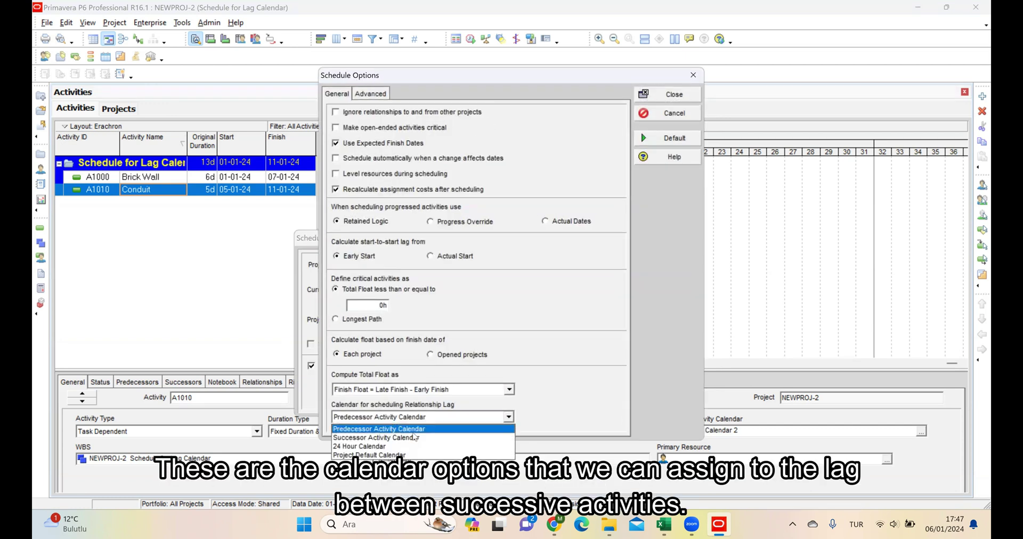
click(463, 437)
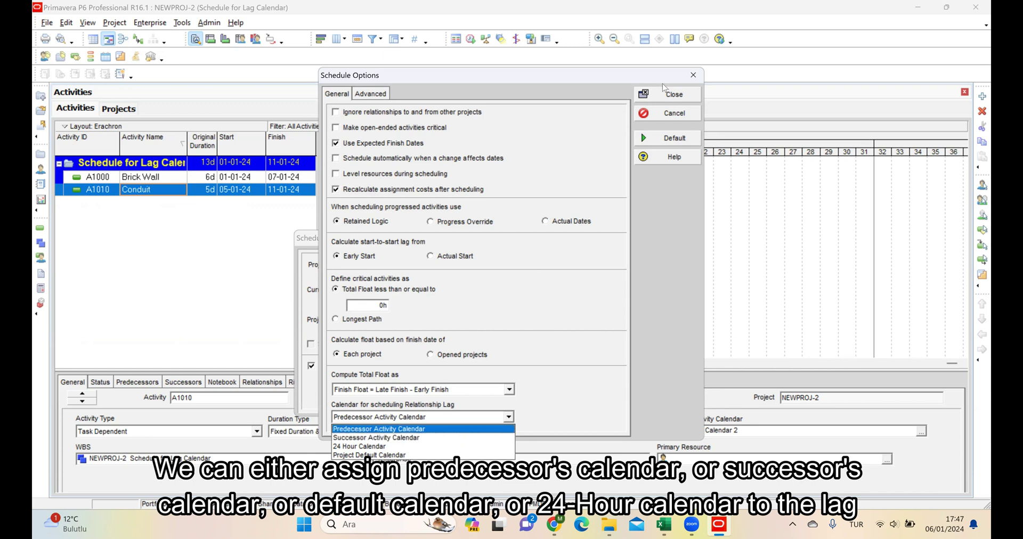
click(667, 94)
click(597, 259)
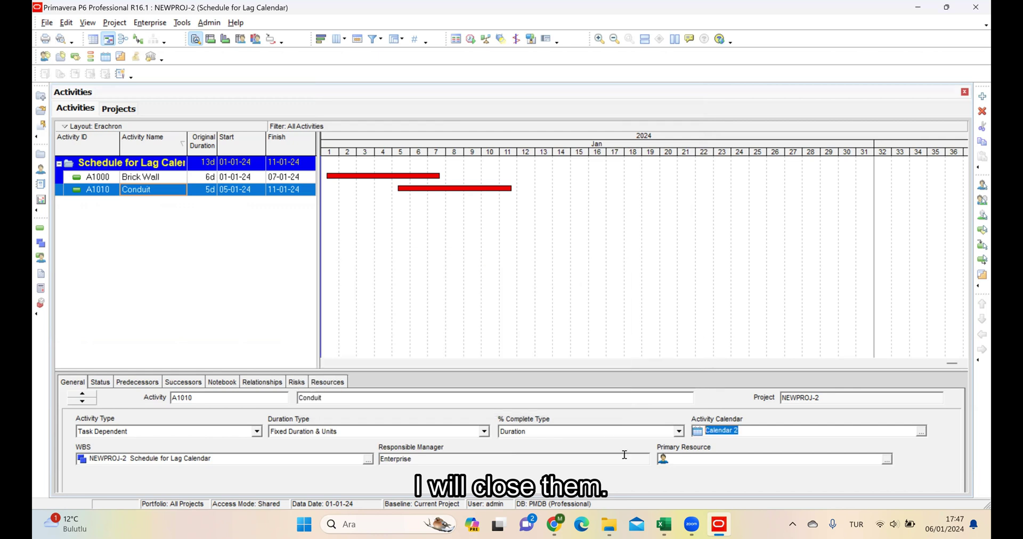
click(664, 527)
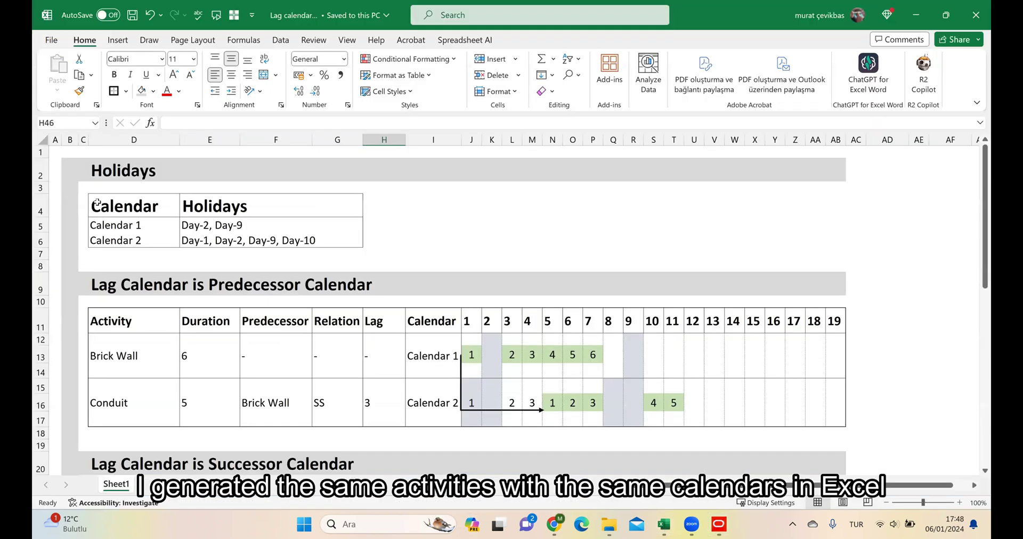
click(114, 238)
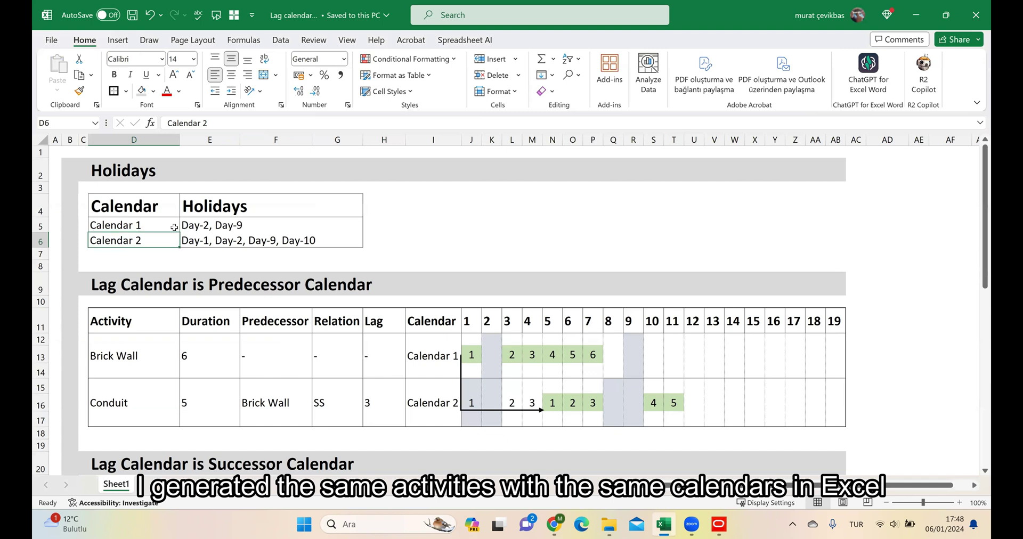
click(135, 223)
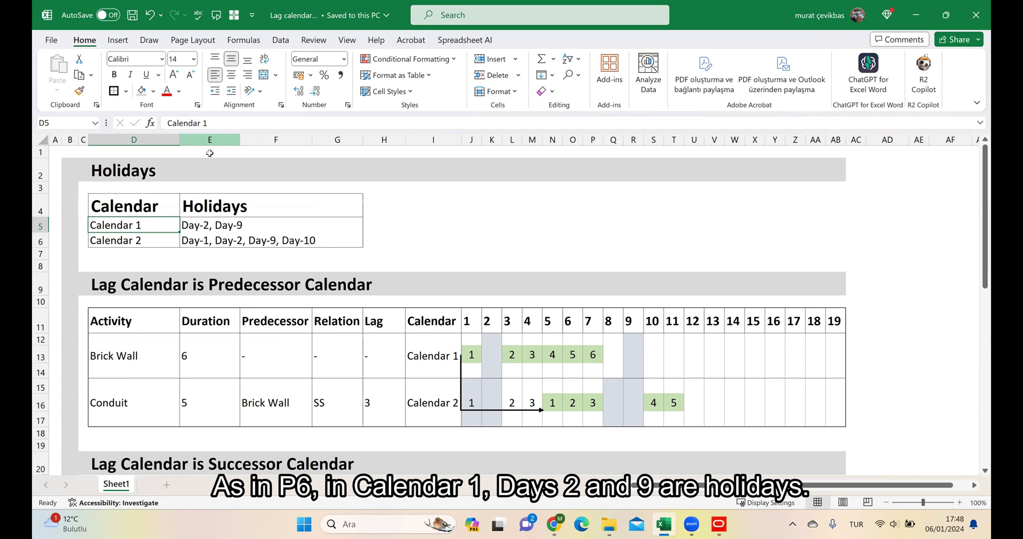
click(159, 242)
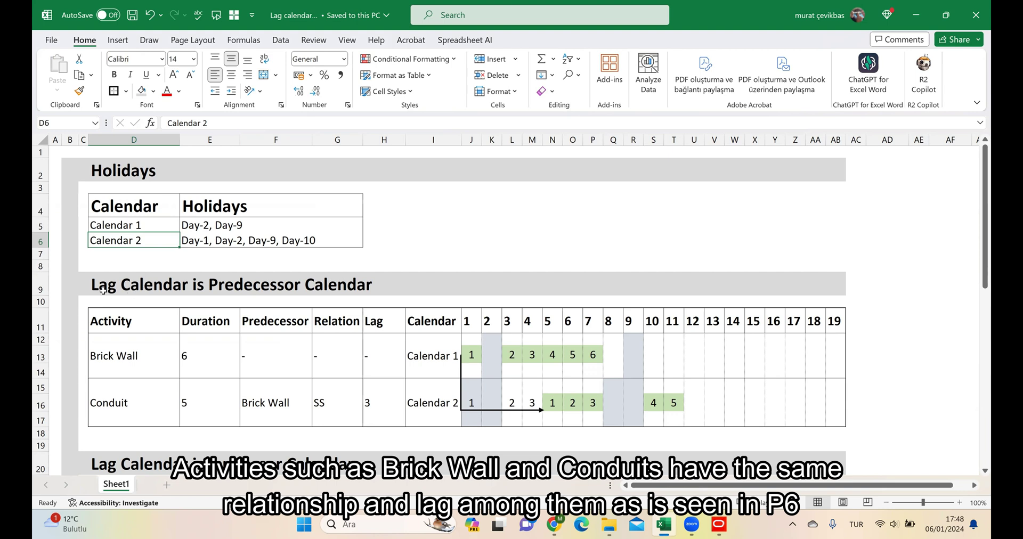
Step: Walk through Brick Wall's 6 working days around the day 2 and 9 holidays and Conduit's lag of 3
drag(101, 288, 838, 285)
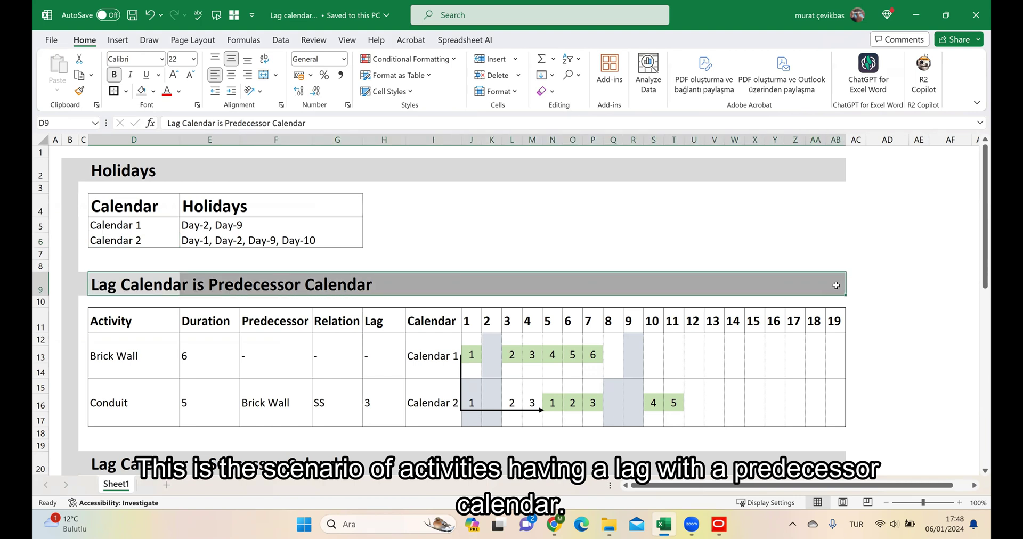
click(108, 365)
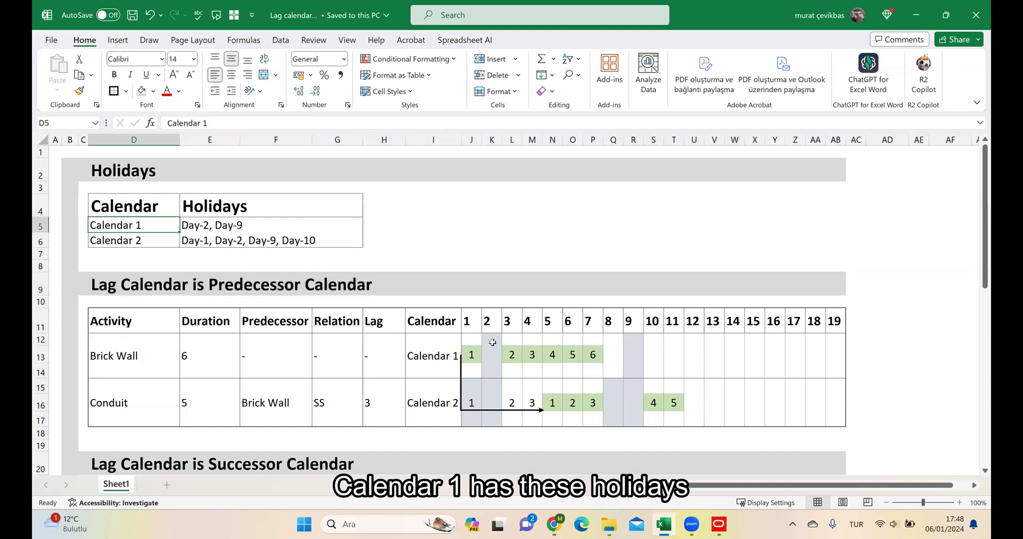
drag(491, 342, 498, 378)
drag(633, 342, 633, 375)
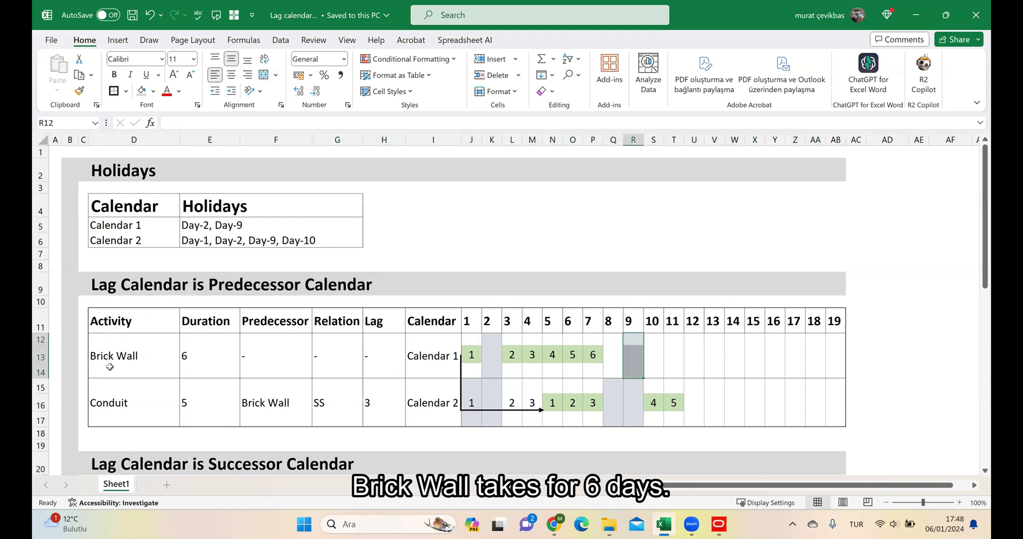
click(192, 356)
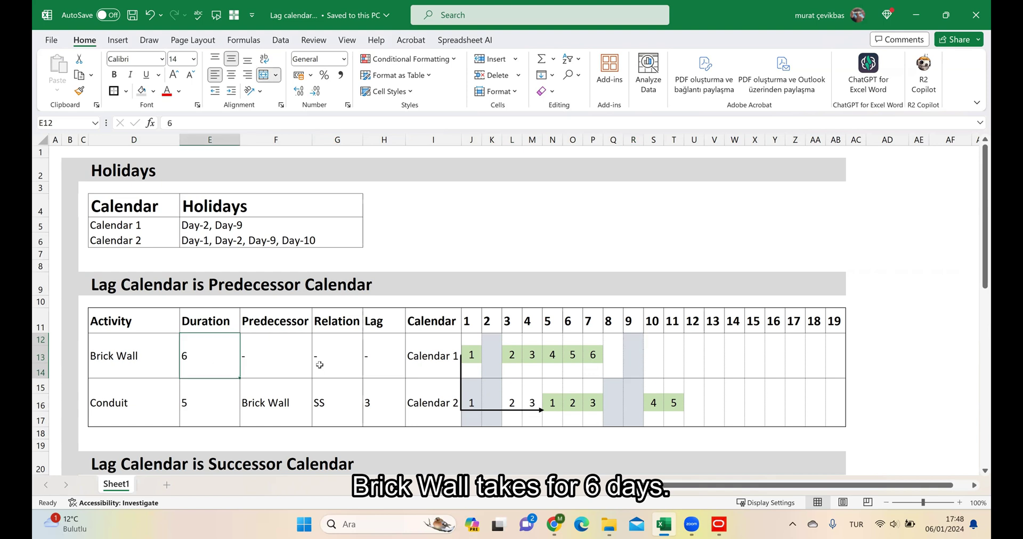
click(469, 355)
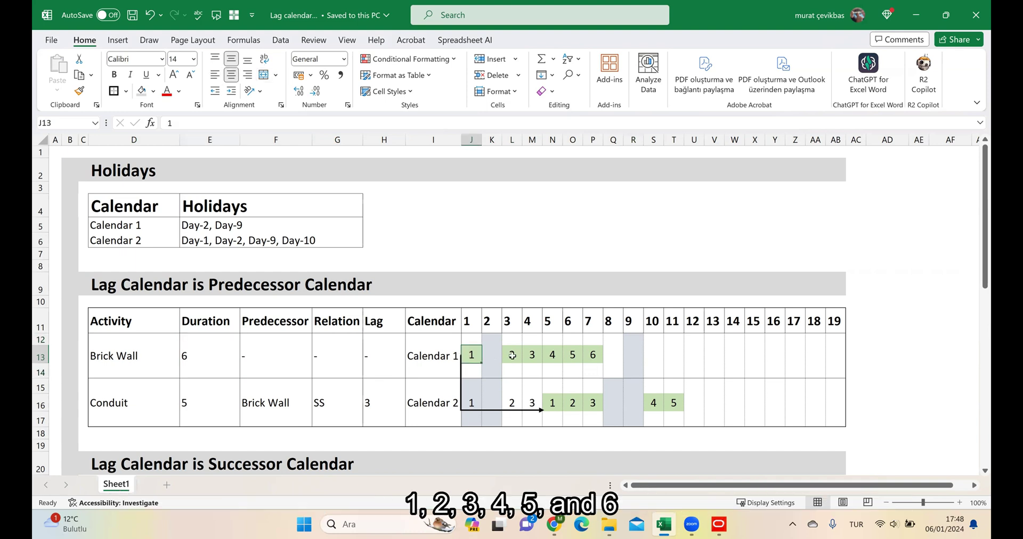
click(511, 356)
click(529, 357)
click(553, 355)
click(572, 356)
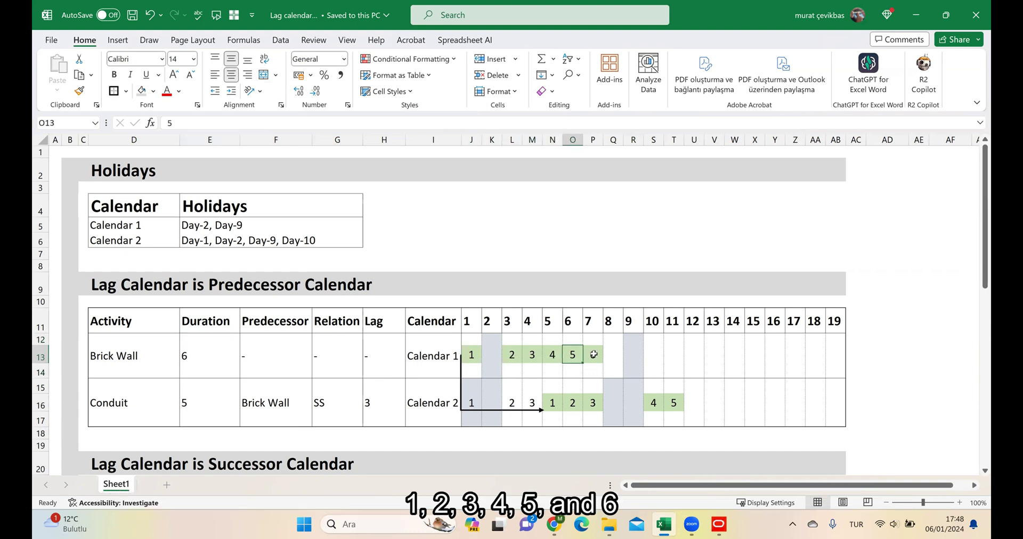
click(592, 356)
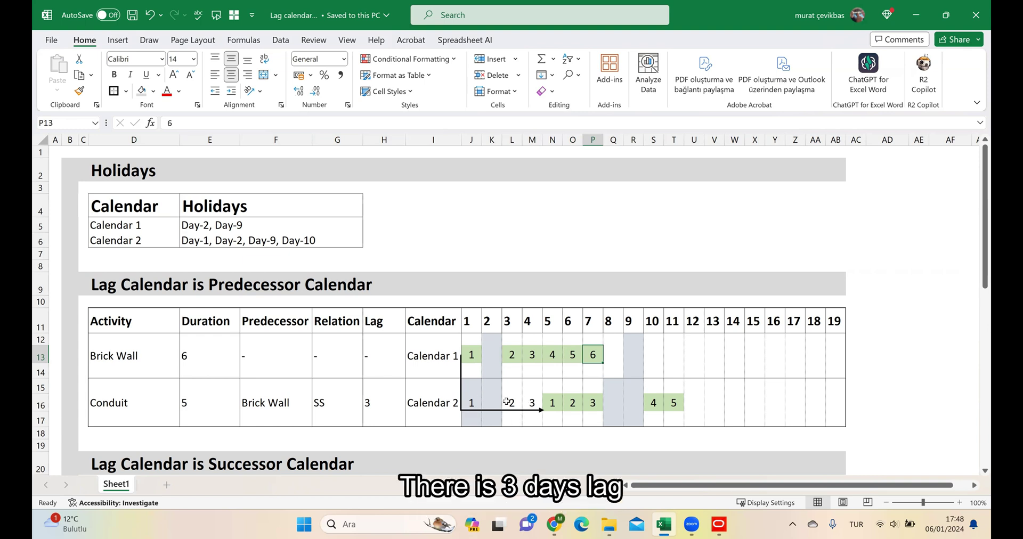
click(367, 411)
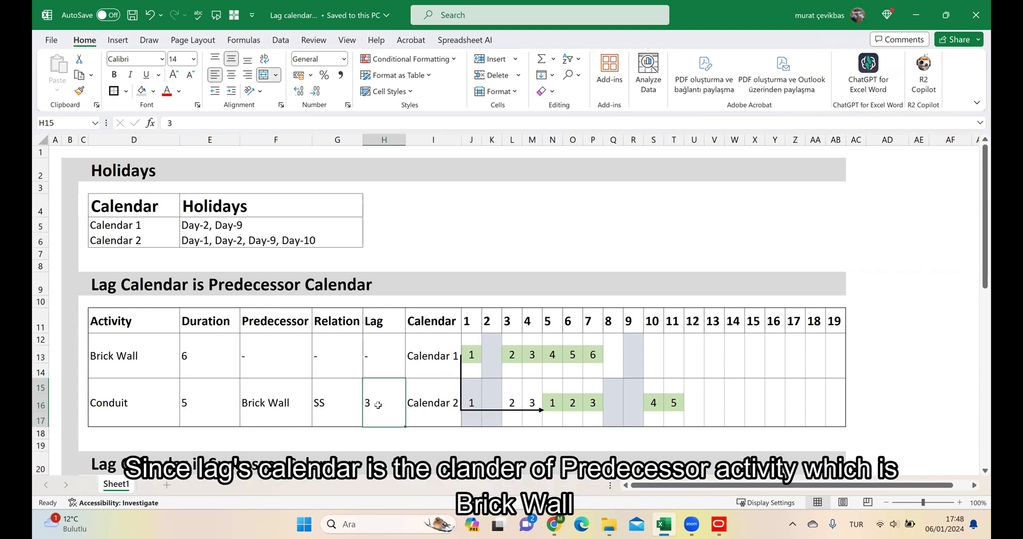
Step: Colour the word Predecessor red in the D9 heading
click(207, 283)
double_click(101, 285)
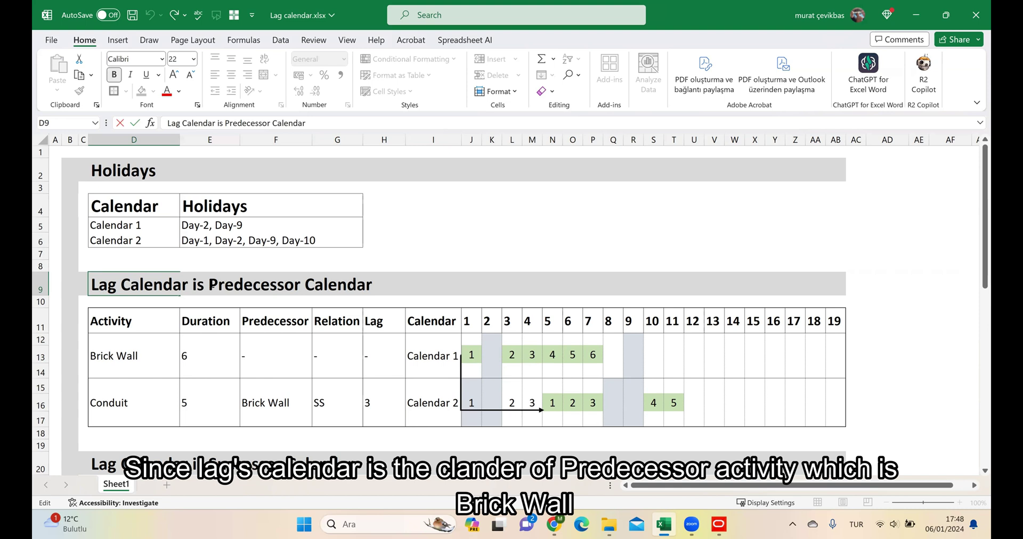
drag(208, 285, 301, 285)
click(166, 91)
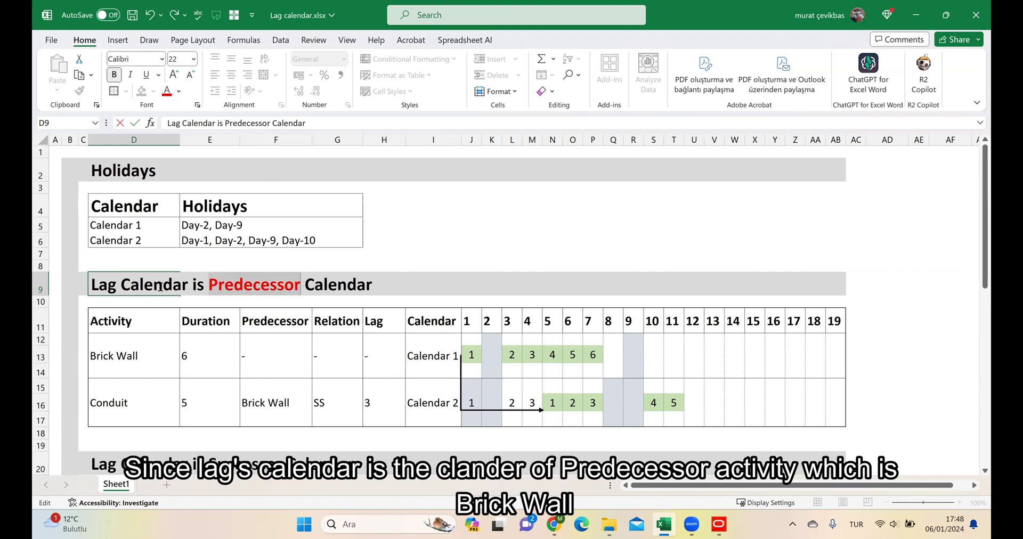
key(Return)
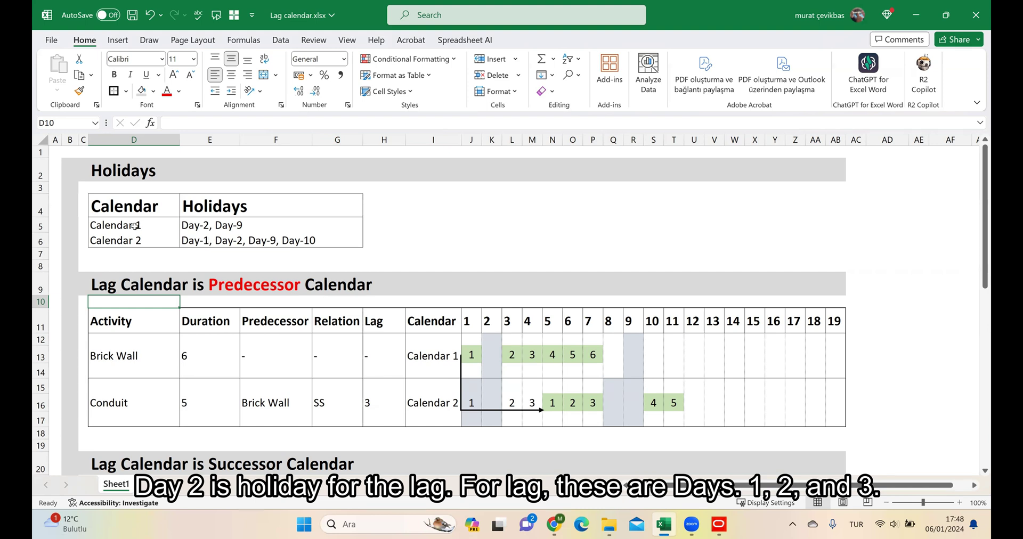
Step: Trace Conduit's 3 lag days past the day 2 holiday and its working days to day 11
drag(134, 225, 248, 225)
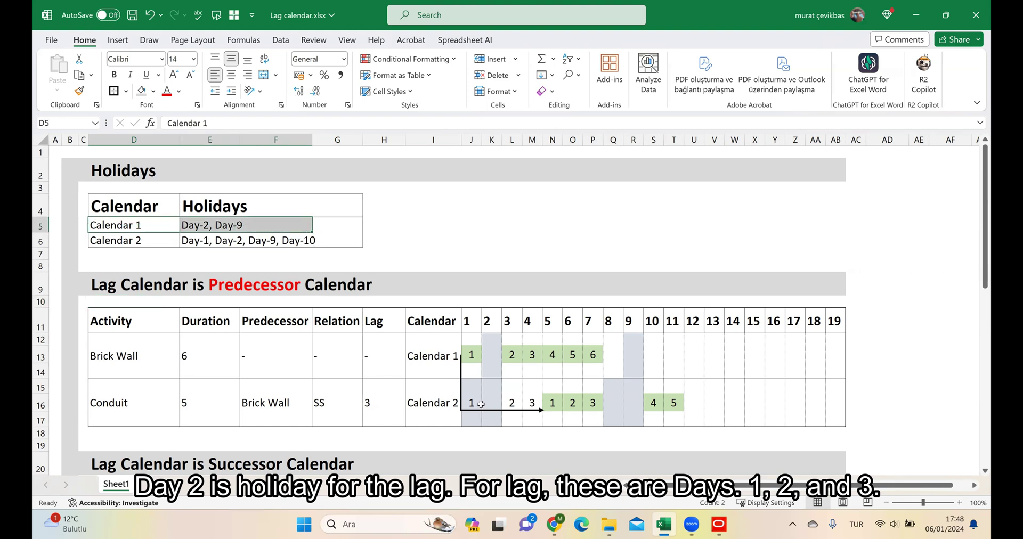
click(493, 356)
drag(493, 357, 493, 421)
click(470, 399)
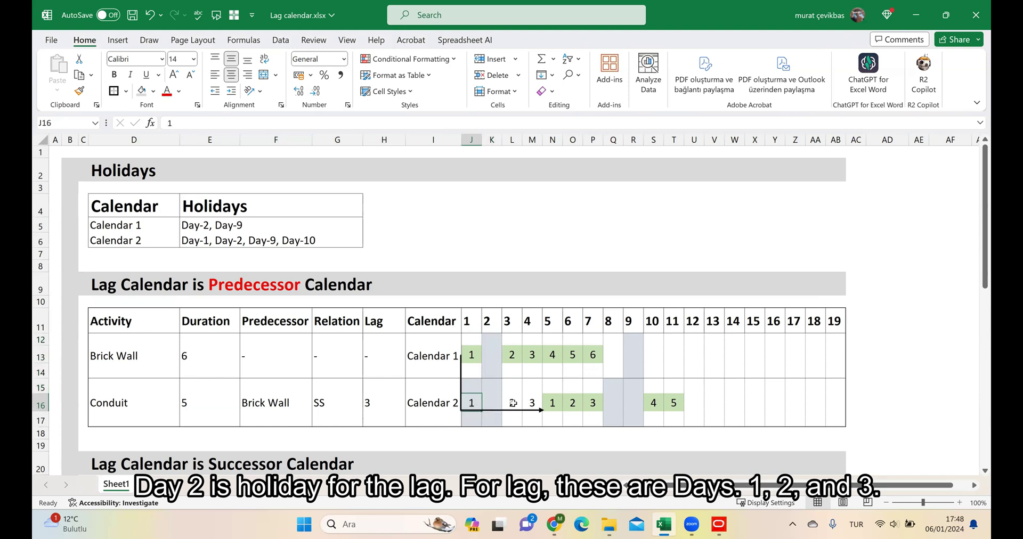
click(513, 403)
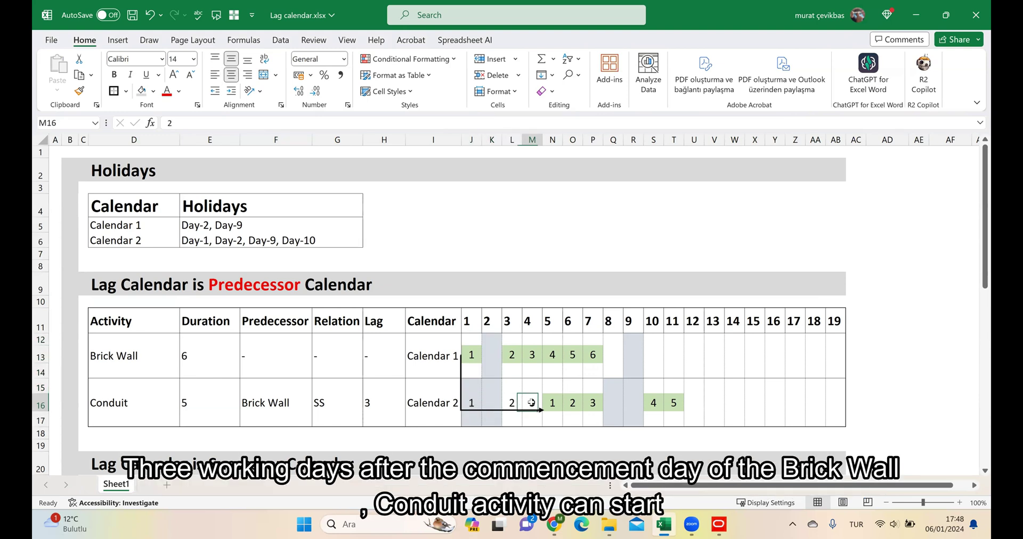
click(539, 404)
click(554, 406)
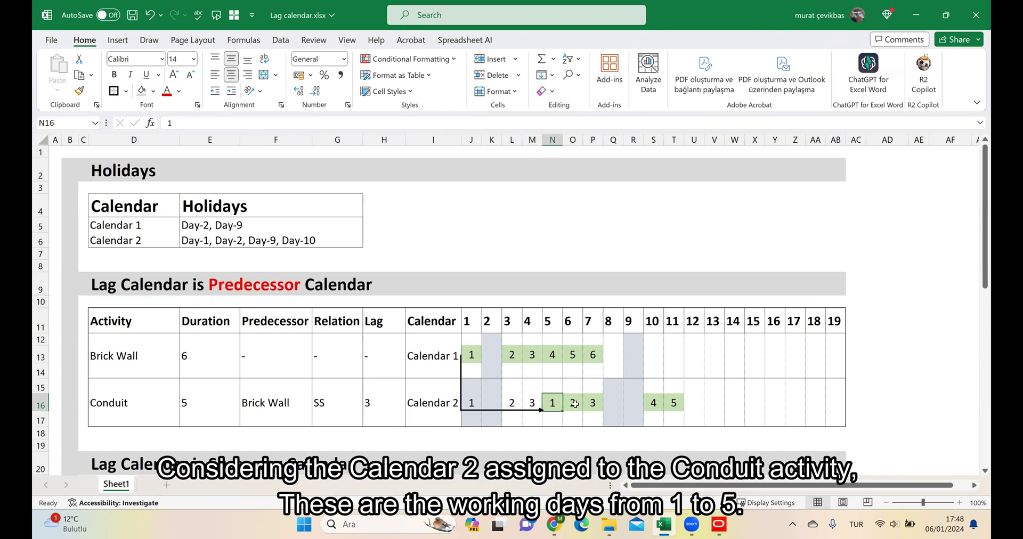
click(575, 404)
click(593, 404)
click(653, 403)
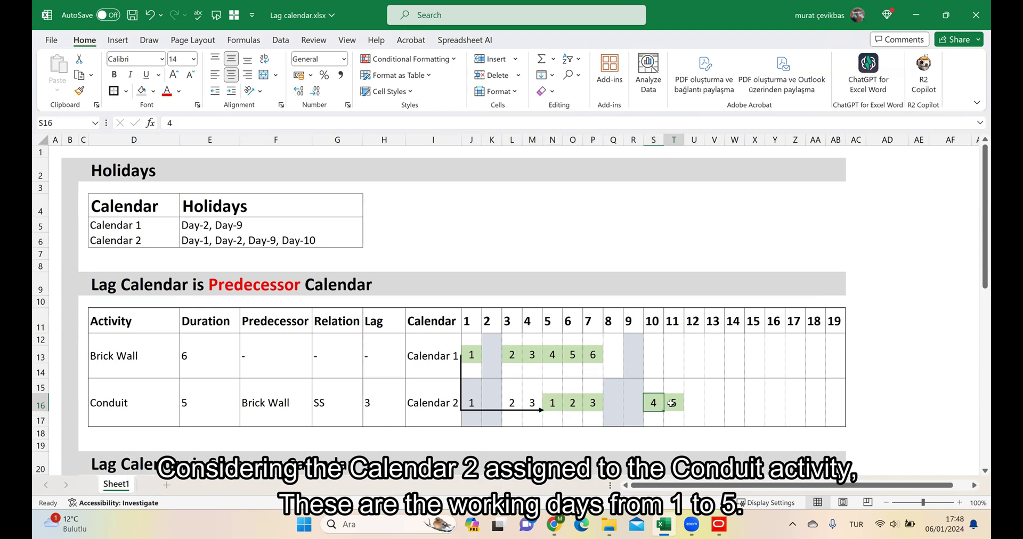
click(672, 403)
Step: Colour the word Successor red in the D20 heading
scroll(192, 366, down, 3)
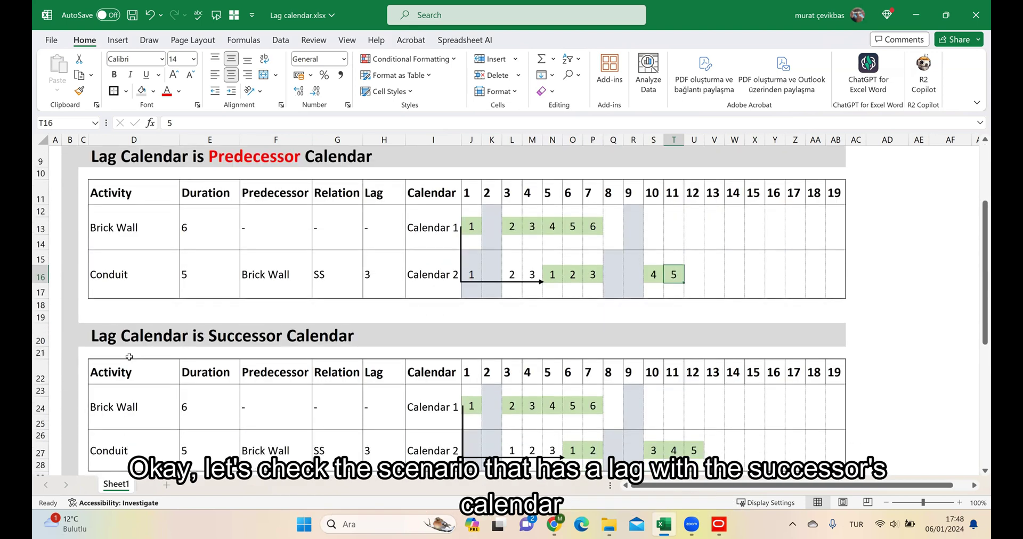
click(97, 317)
double_click(97, 317)
drag(208, 317, 285, 316)
click(167, 90)
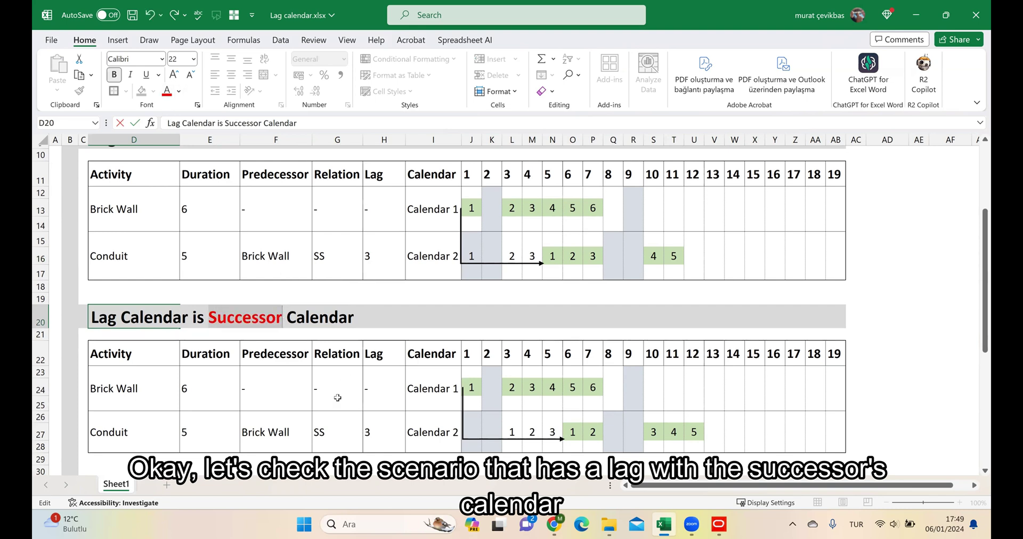
click(338, 396)
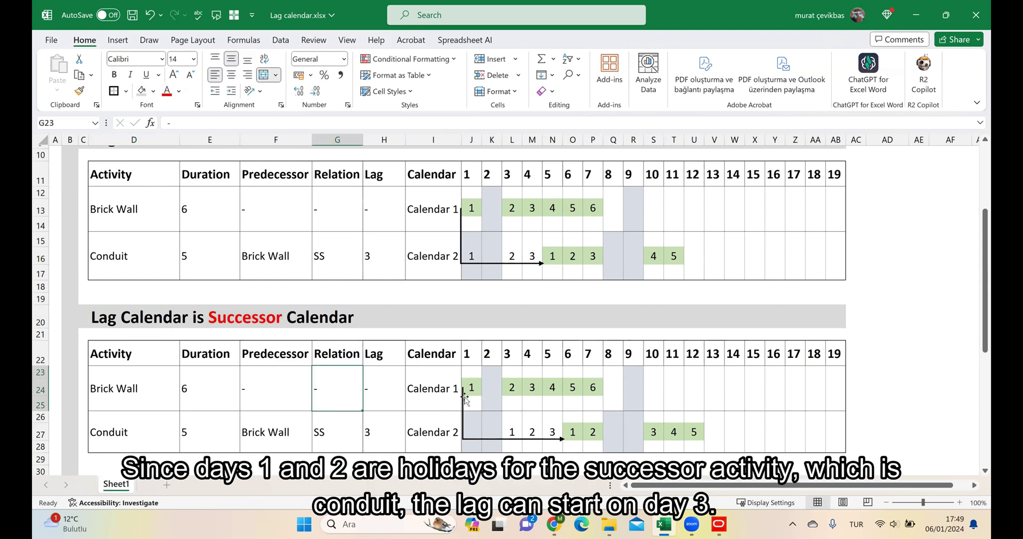
Step: Trace Conduit's 3-day lag on days 3–5 after the day 1–2 holidays, then its working days to day 12
click(386, 438)
drag(475, 414, 498, 445)
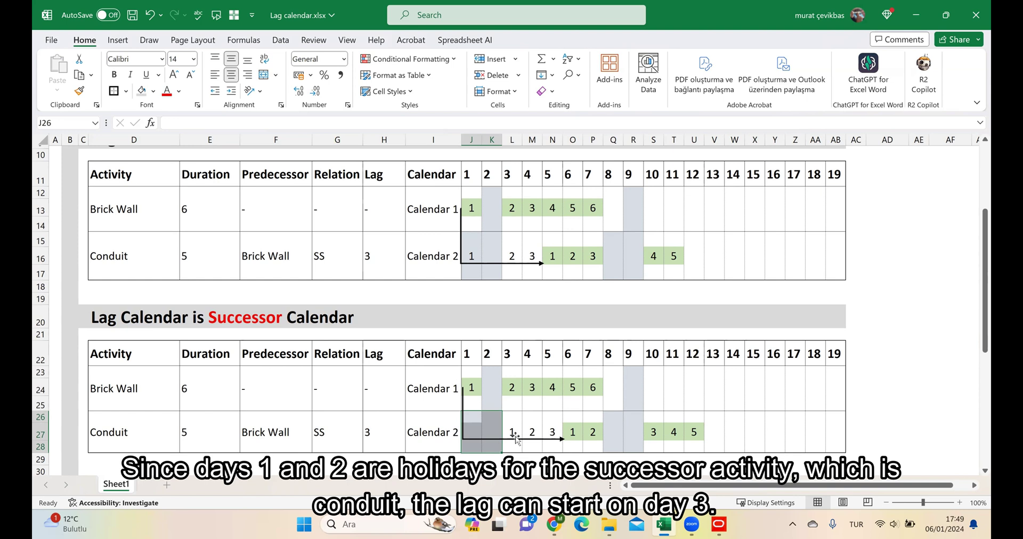
click(516, 432)
click(530, 432)
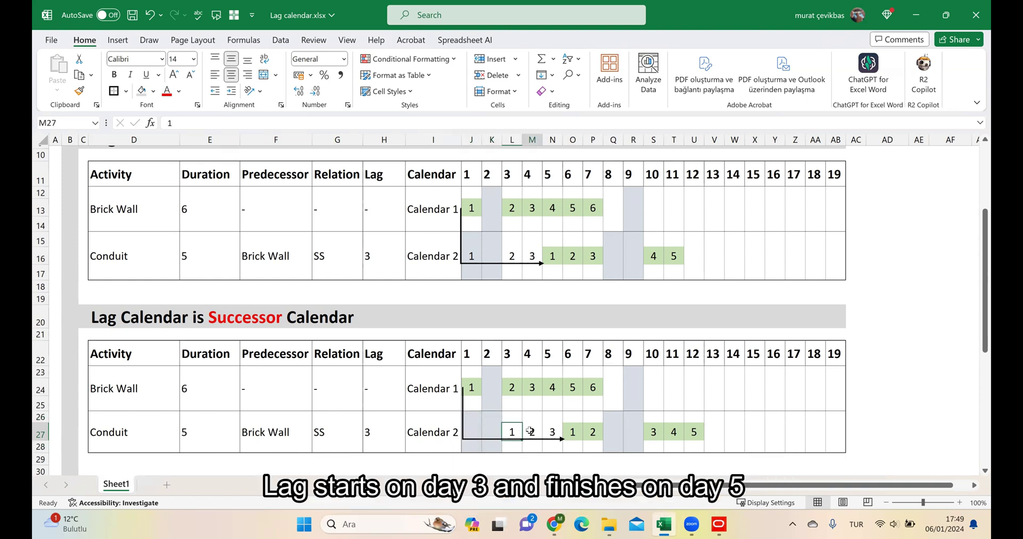
click(551, 432)
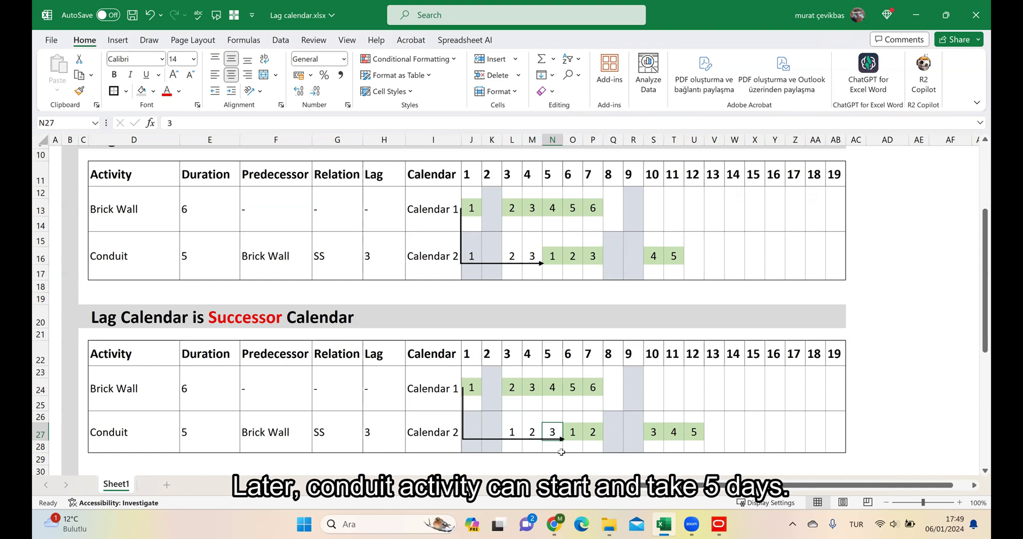
drag(562, 436, 700, 434)
Step: Colour '24 Hour Calendar' red in the D32 heading
scroll(643, 433, down, 2)
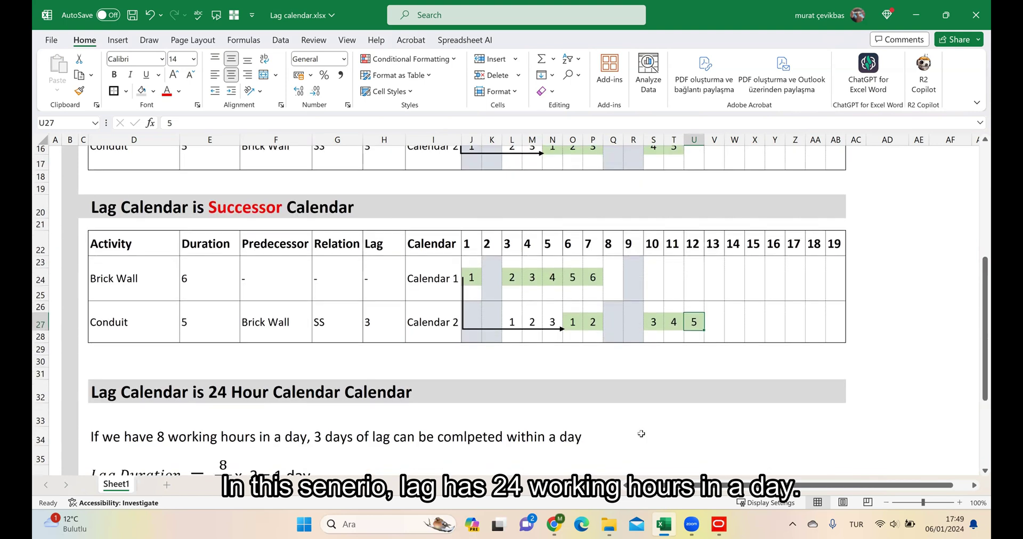
scroll(641, 434, down, 5)
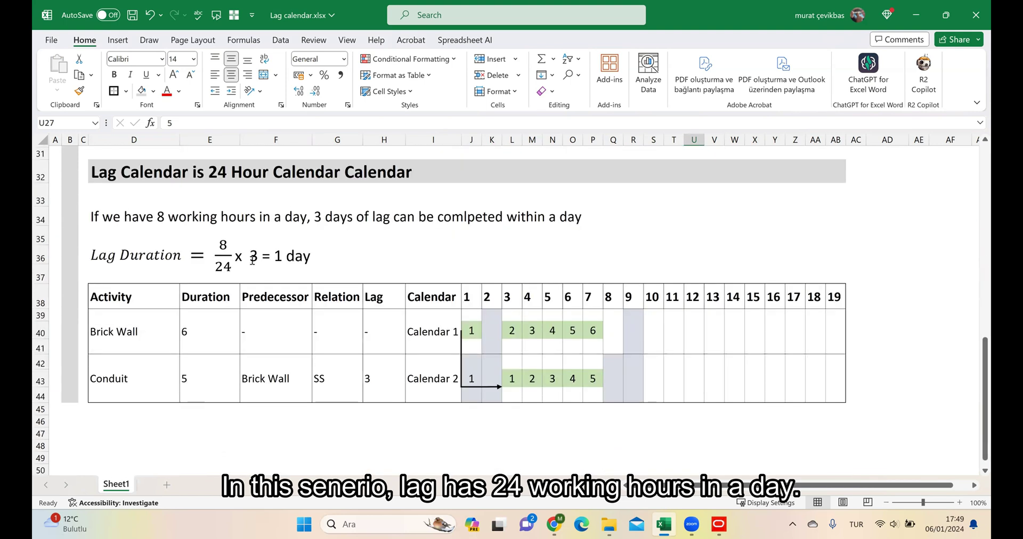
click(126, 176)
double_click(126, 176)
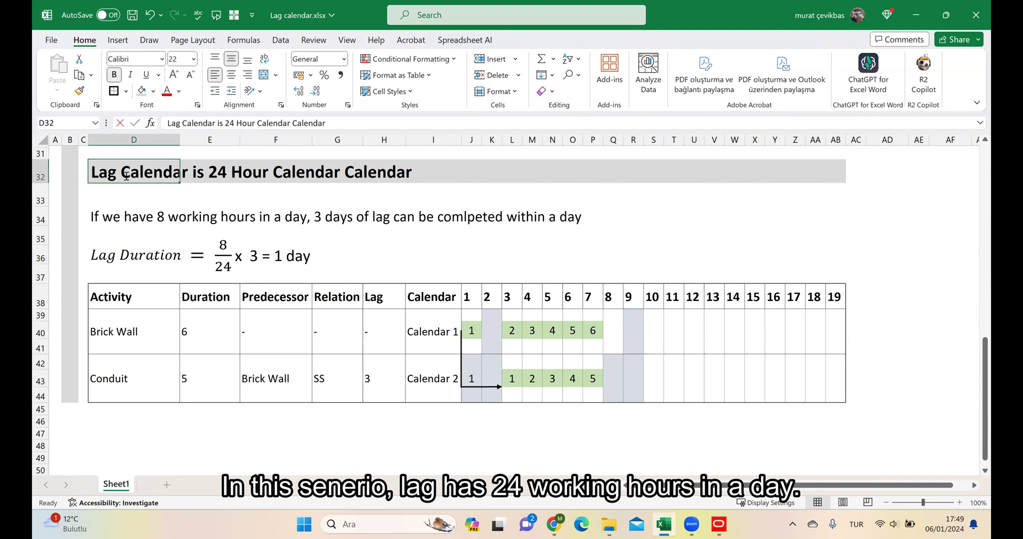
drag(207, 174, 340, 176)
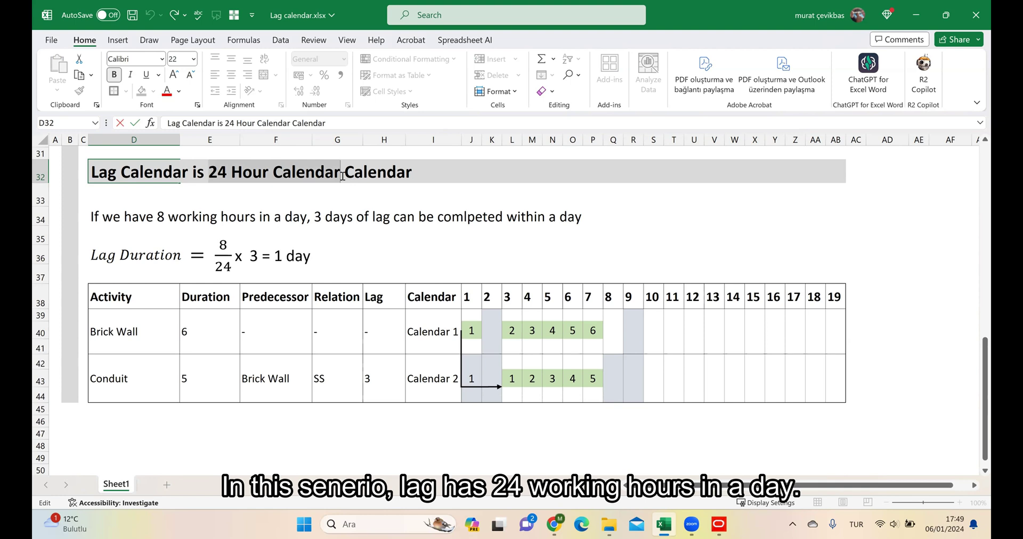
click(166, 91)
Step: Correct 'comlpeted' to 'completed' in the D34 explanation sentence
click(136, 212)
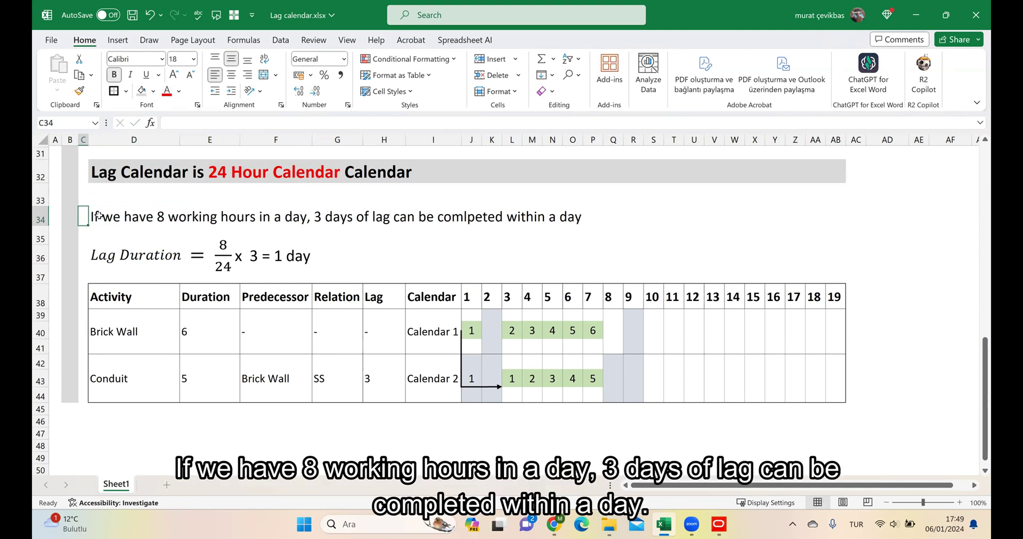
click(475, 216)
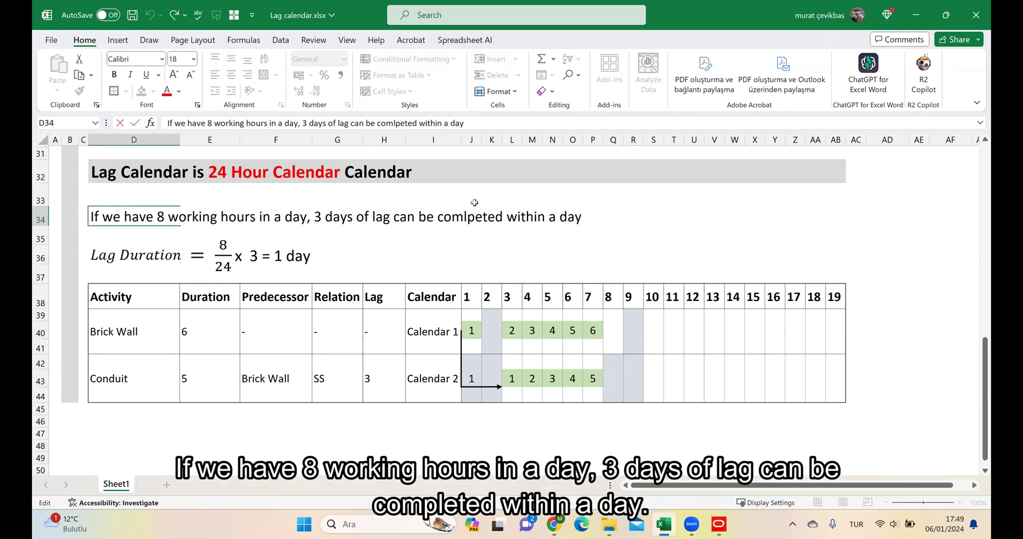
key(BackSpace)
key(Delete)
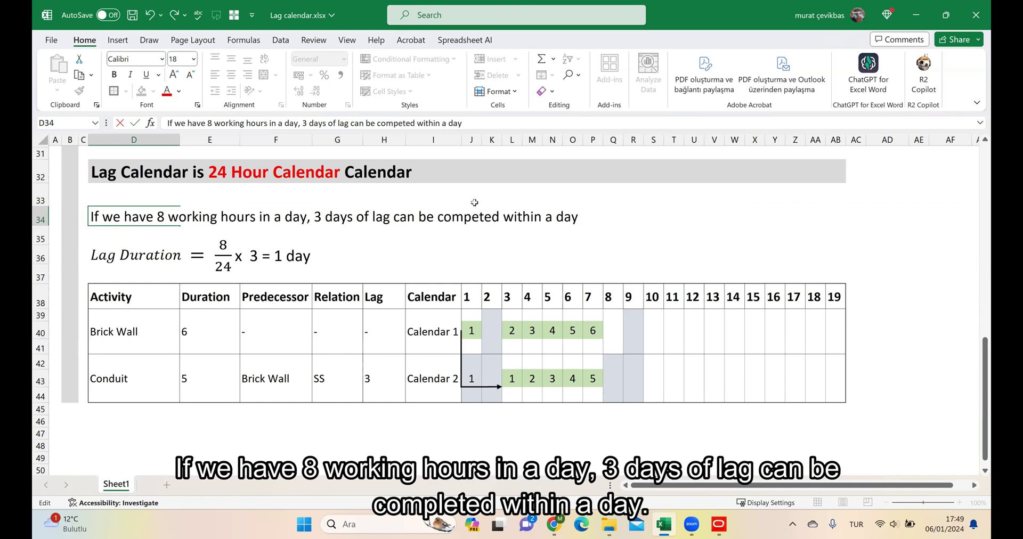
text(l)
key(Return)
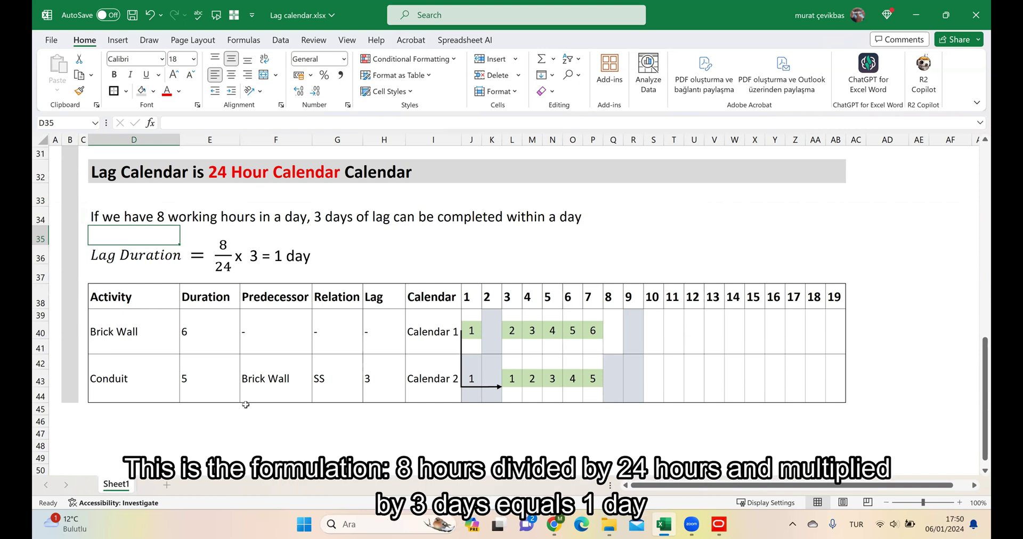
Step: Review the 24-hour lag duration equation and Conduit's working days 3 to 7
click(109, 260)
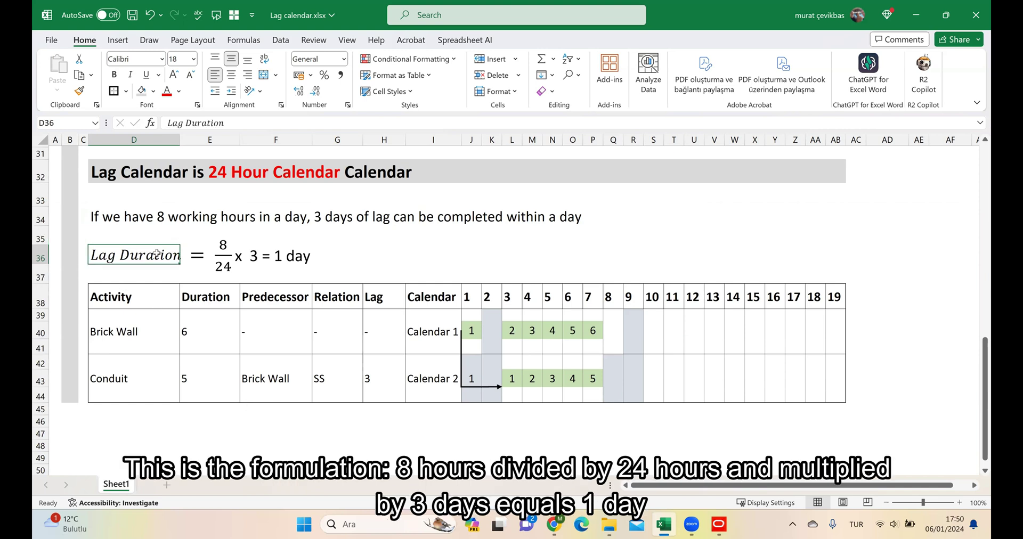
click(302, 259)
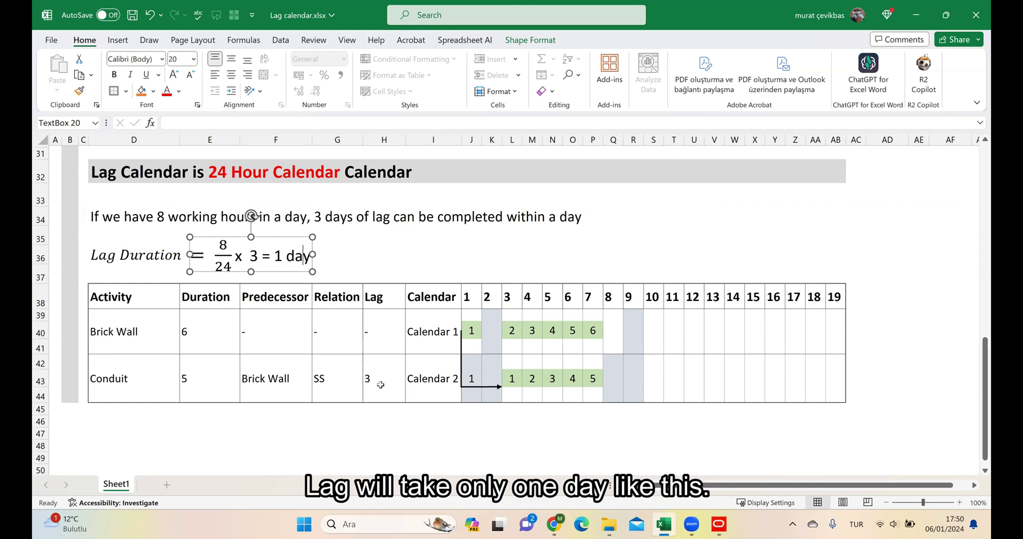
click(381, 385)
click(472, 330)
click(472, 378)
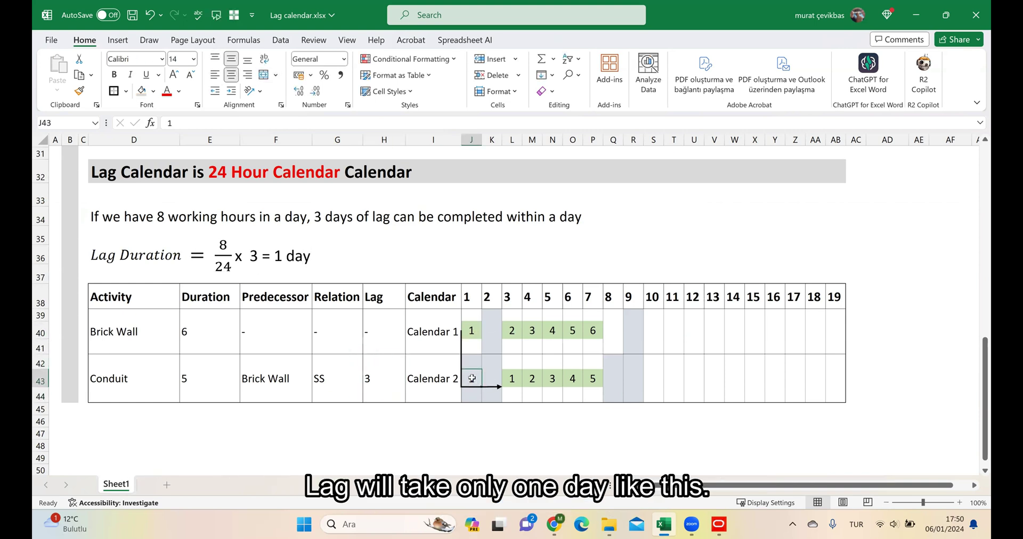
click(502, 378)
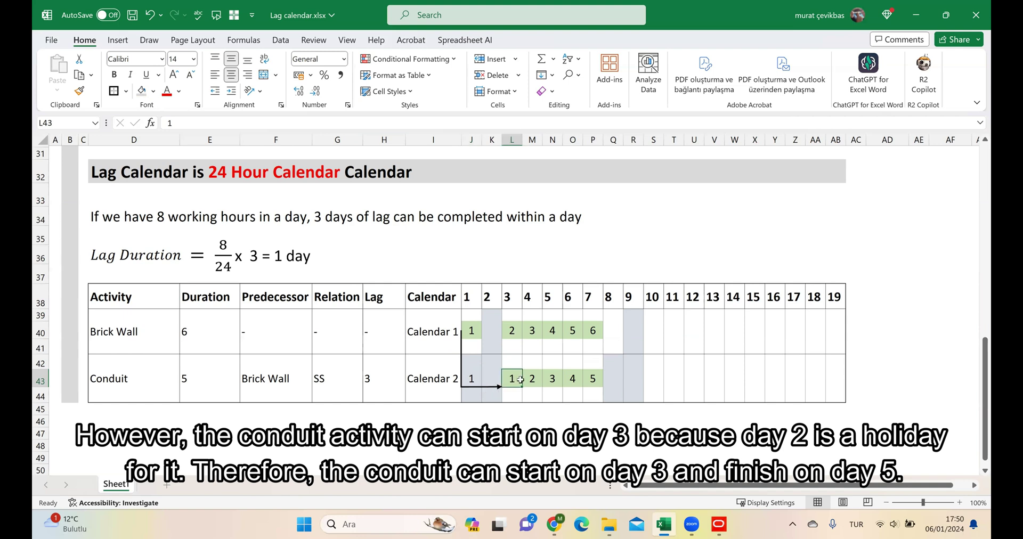
key(shift+Right)
key(shift+Right)
key(shift+Right)
key(shift+Right)
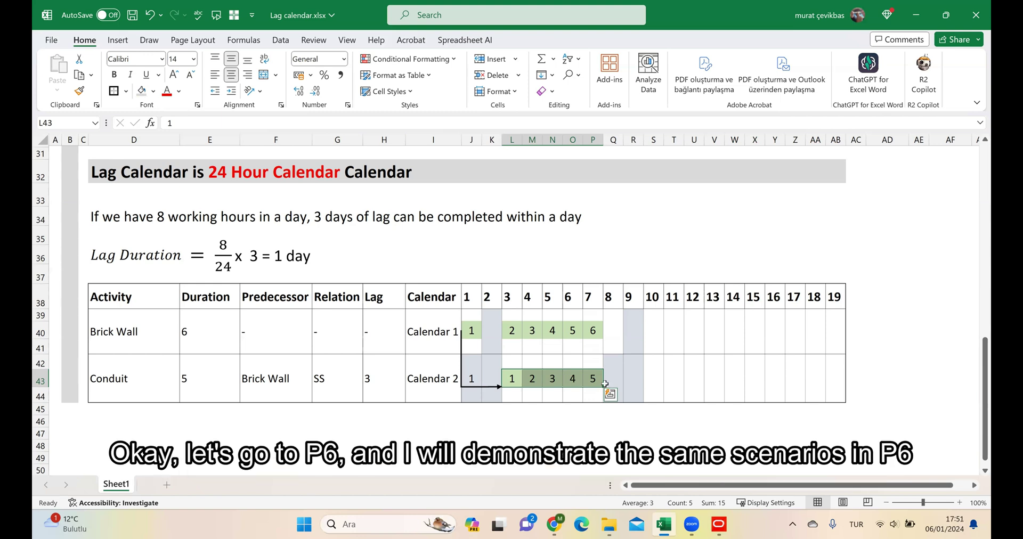
Step: Scroll back up to the Predecessor Calendar lag table and select its title
scroll(486, 418, up, 10)
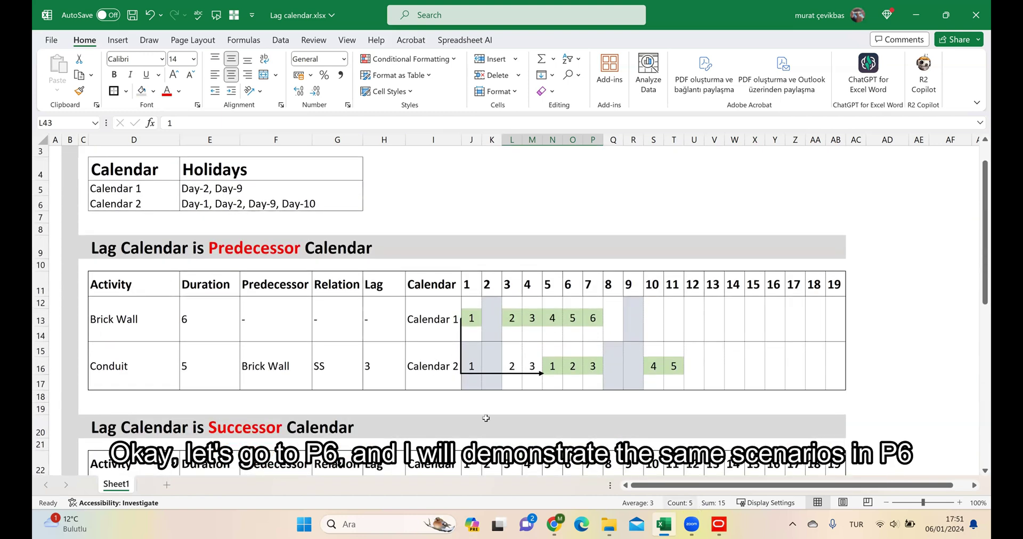
click(388, 355)
click(230, 247)
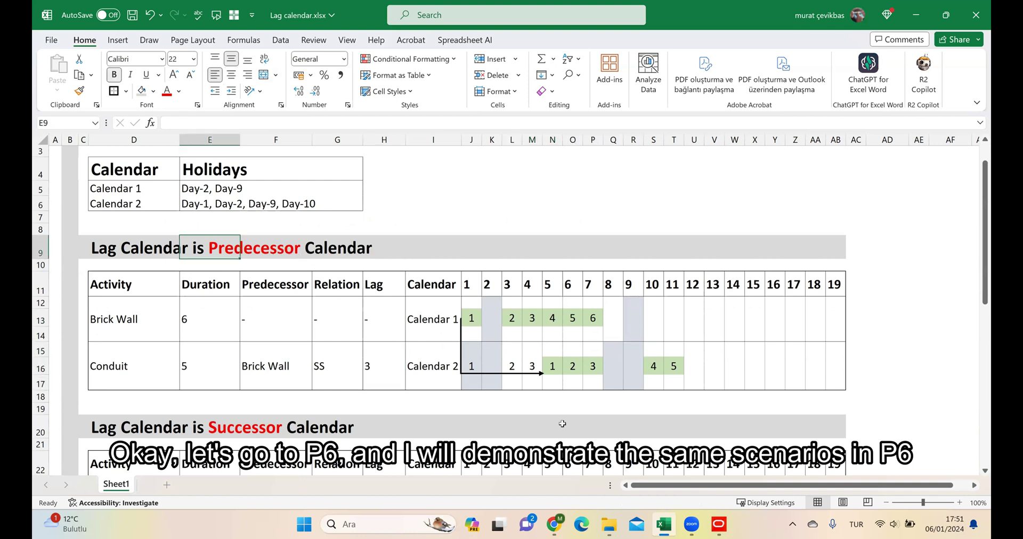
Step: Reschedule in P6 with lag on Predecessor Activity Calendar, giving Conduit 05-01-24 to 11-01-24
click(718, 524)
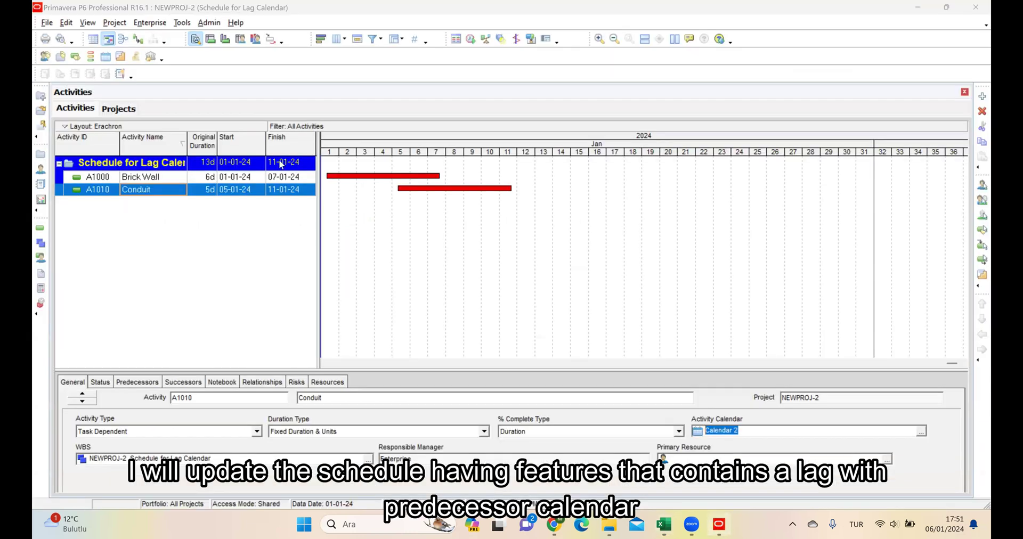
click(195, 39)
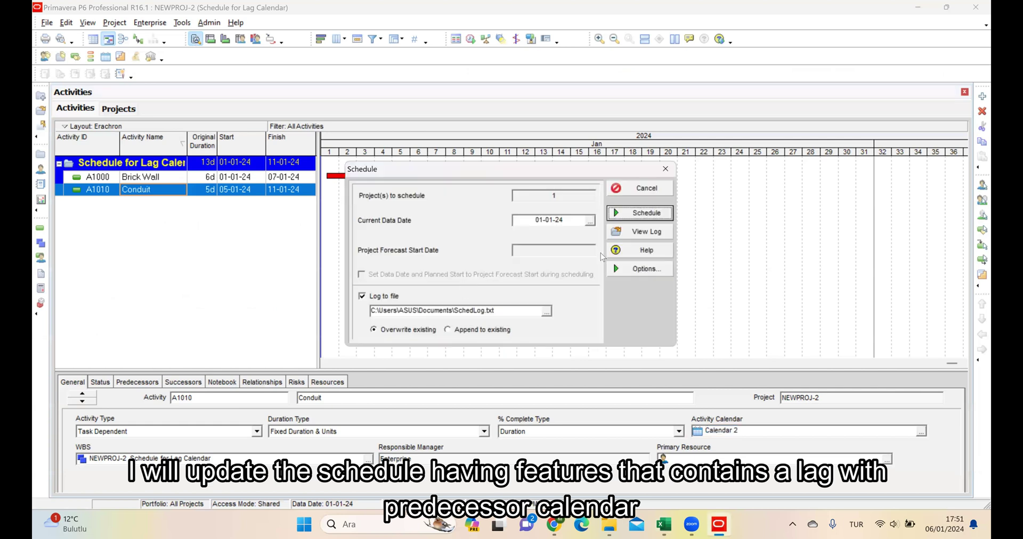
click(642, 269)
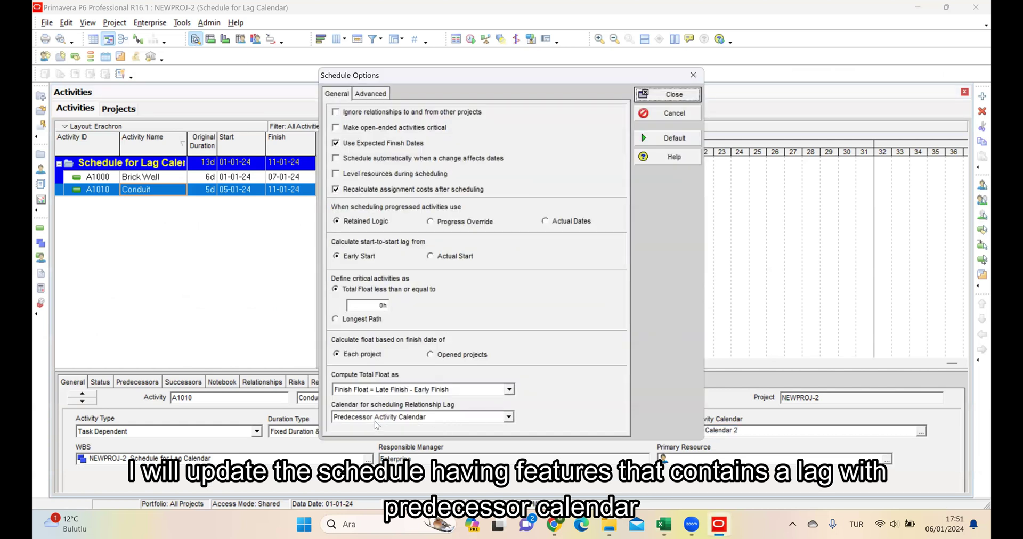
click(653, 92)
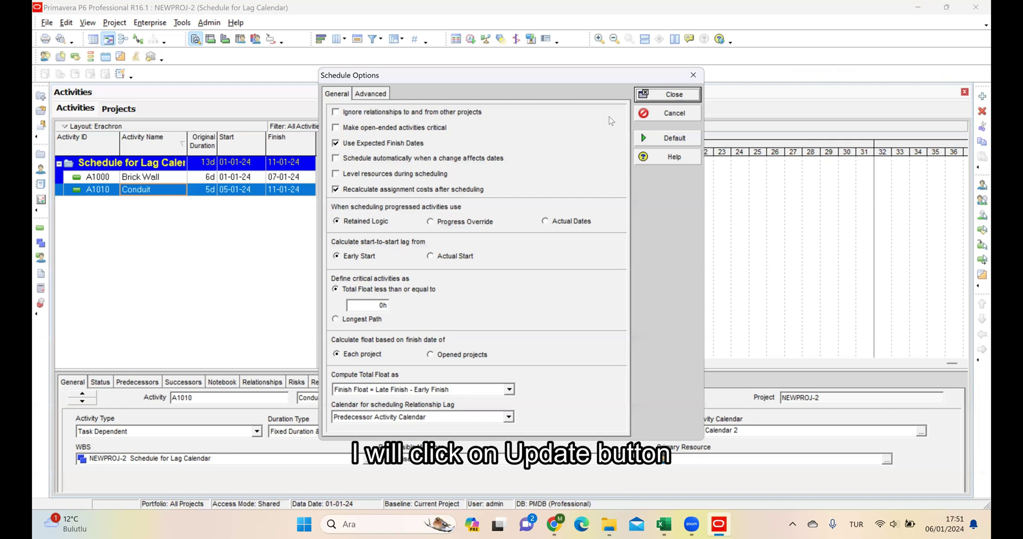
click(641, 215)
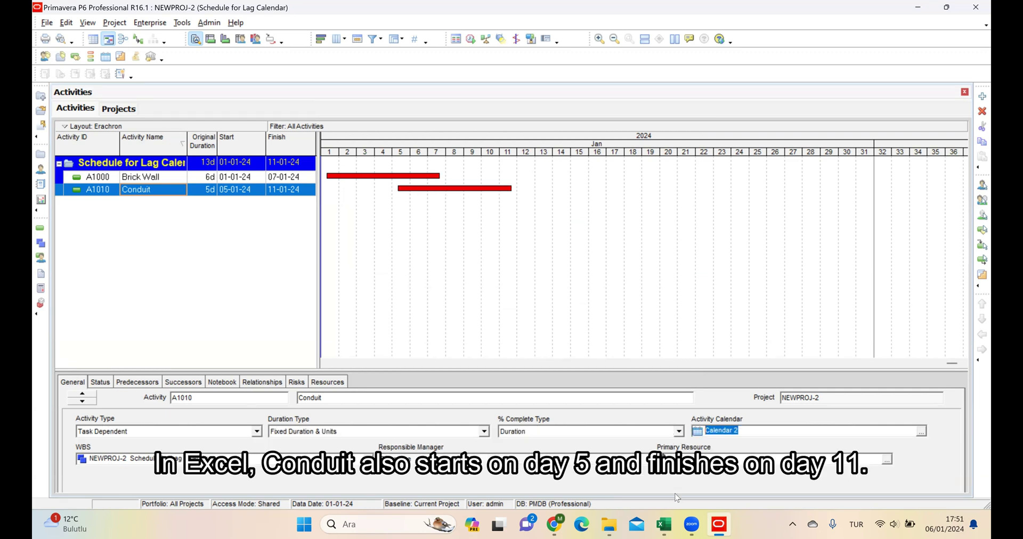
click(664, 524)
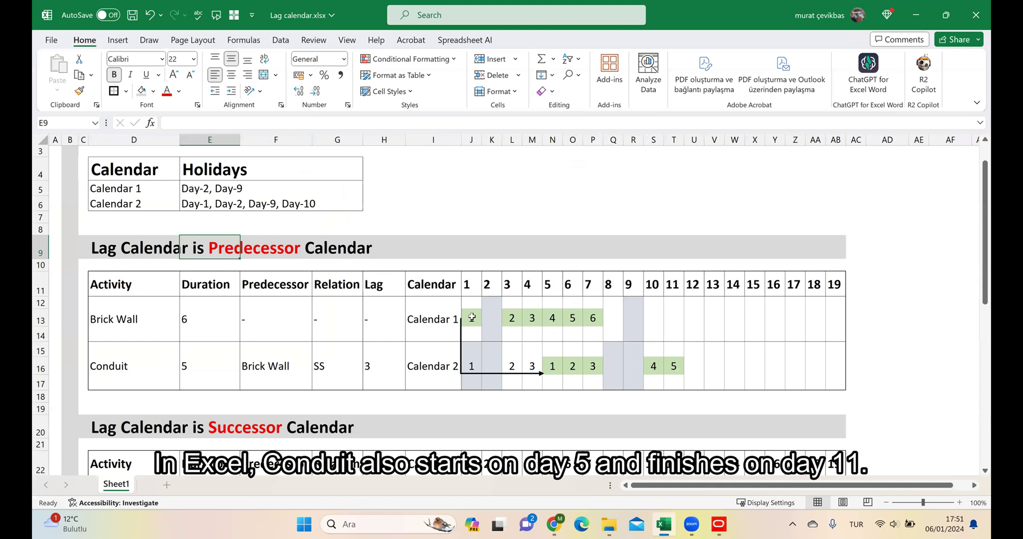
Step: Highlight the Brick Wall bar and Conduit's day 5–11 bar, then select the Successor Calendar title
drag(471, 318, 592, 318)
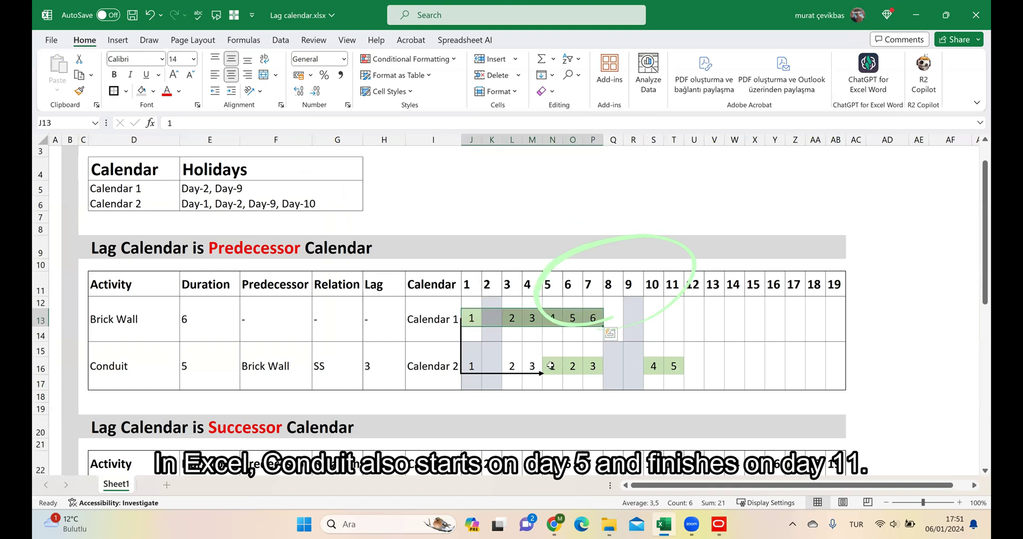
drag(552, 366, 673, 362)
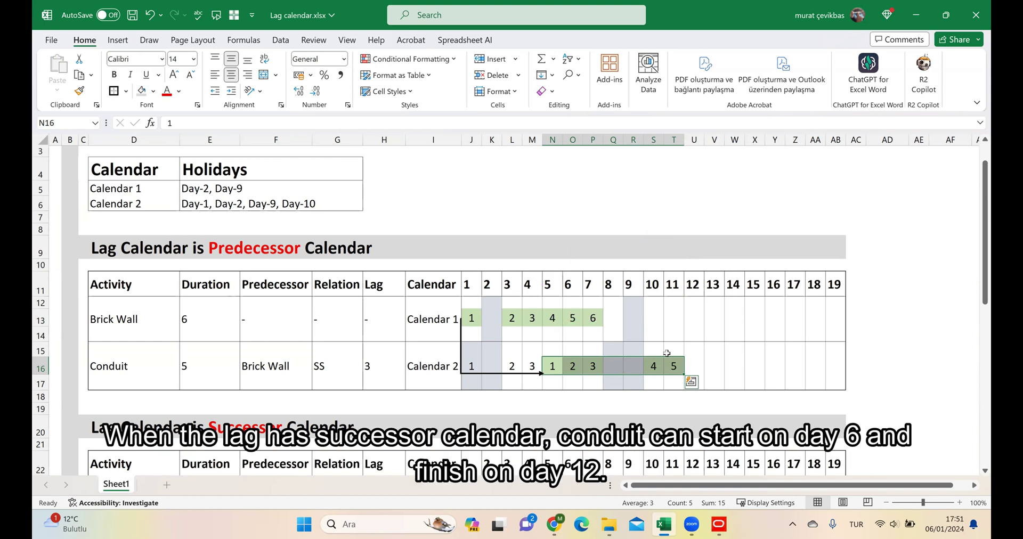
scroll(666, 353, down, 2)
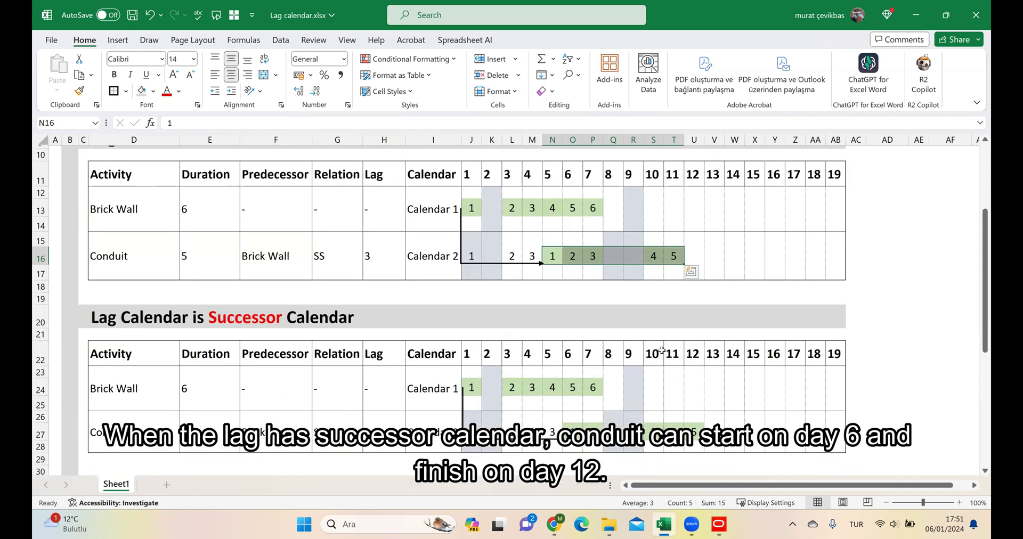
scroll(661, 350, down, 1)
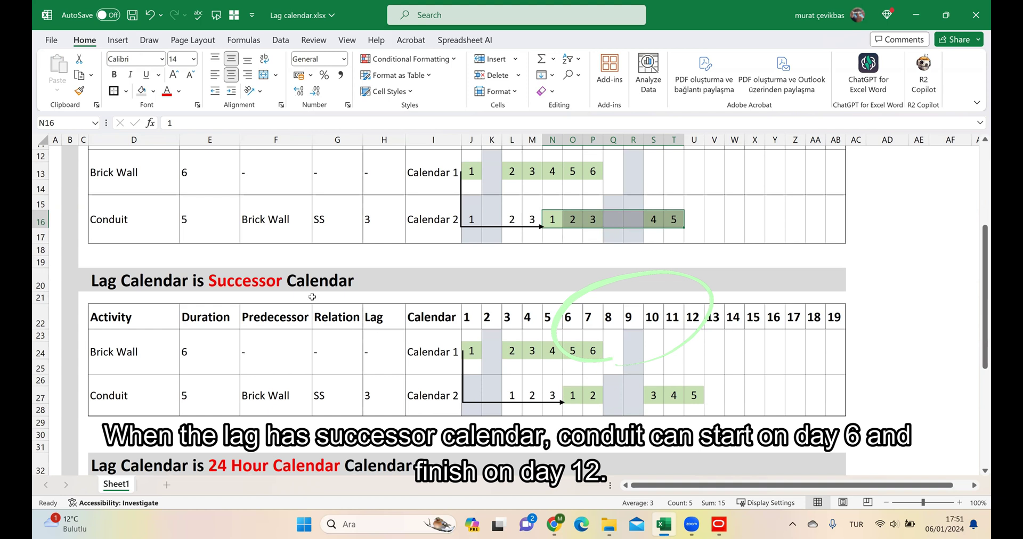
click(248, 284)
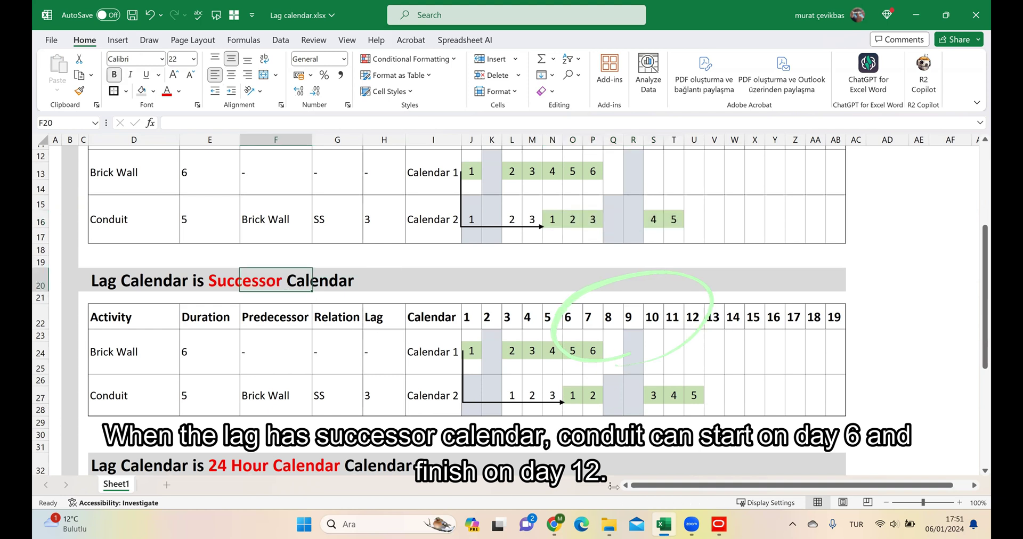
Step: Set the relationship lag calendar to Successor Activity Calendar and reschedule, moving Conduit to 06-01-24–12-01-24
click(716, 527)
click(182, 22)
click(203, 34)
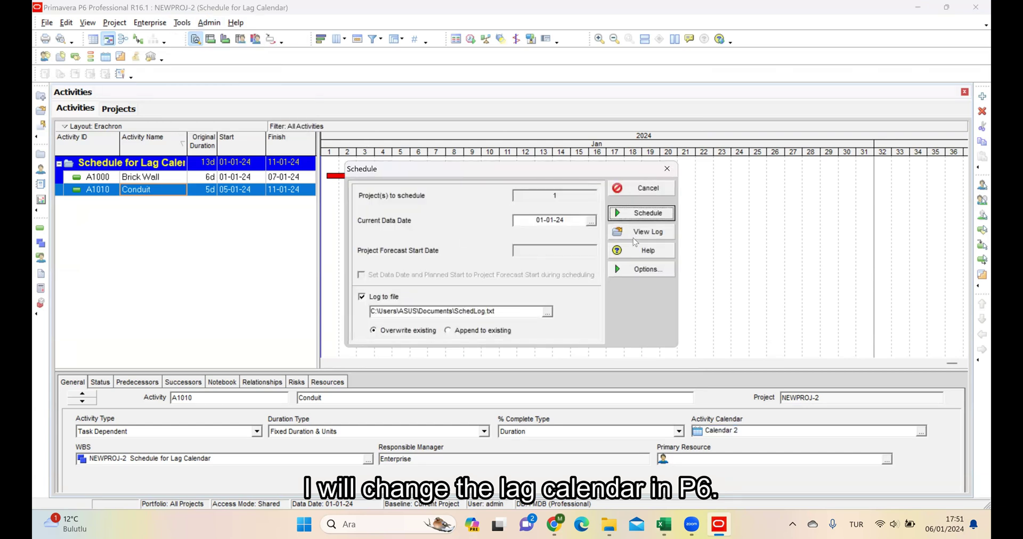
click(642, 269)
click(458, 417)
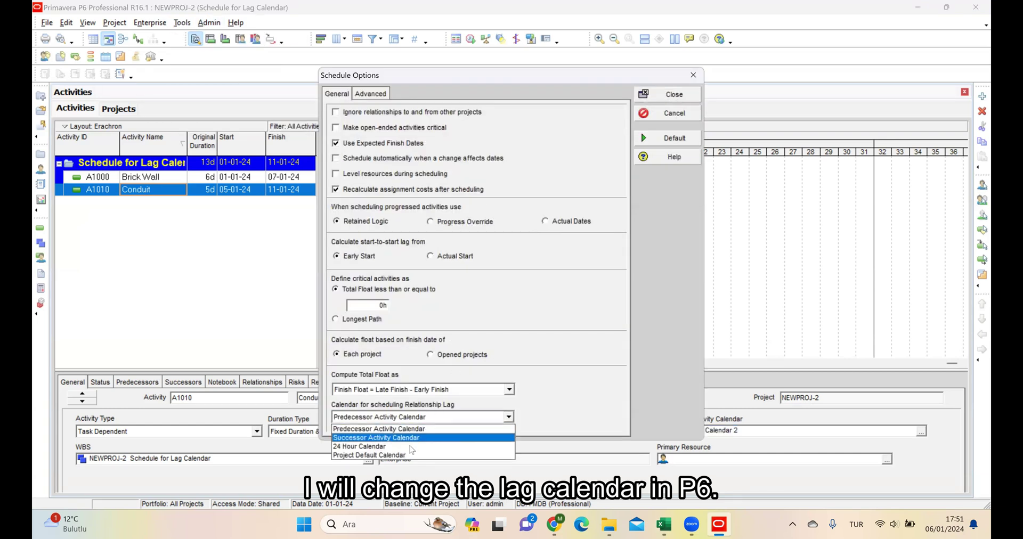
click(410, 437)
click(654, 92)
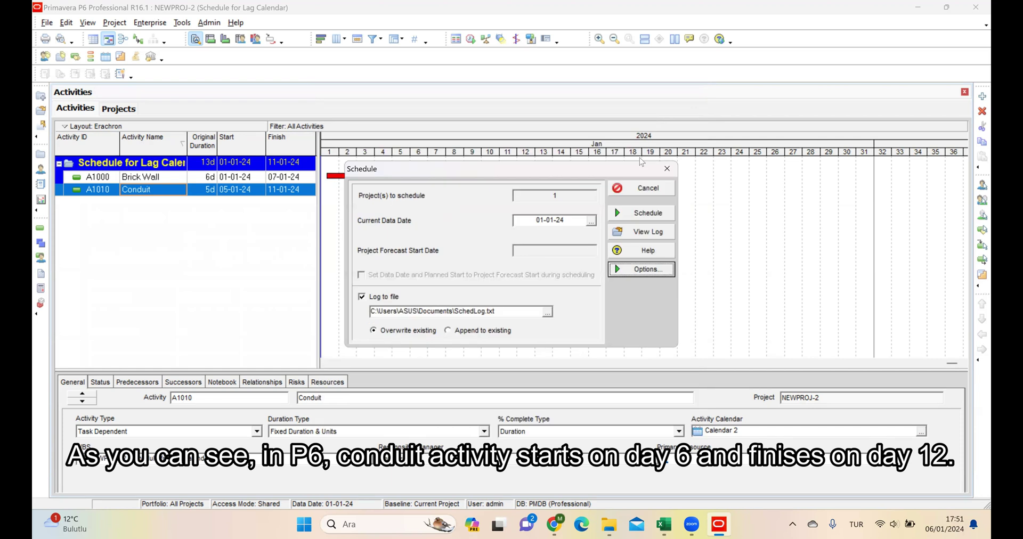
click(638, 216)
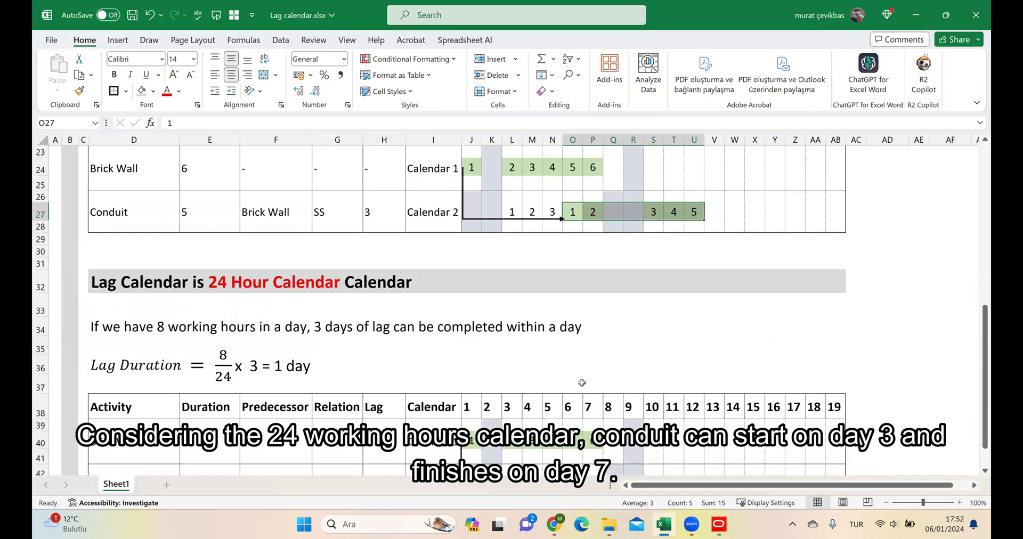
Step: Bring the 24 Hour Calendar example into view for the next comparison
scroll(582, 382, down, 3)
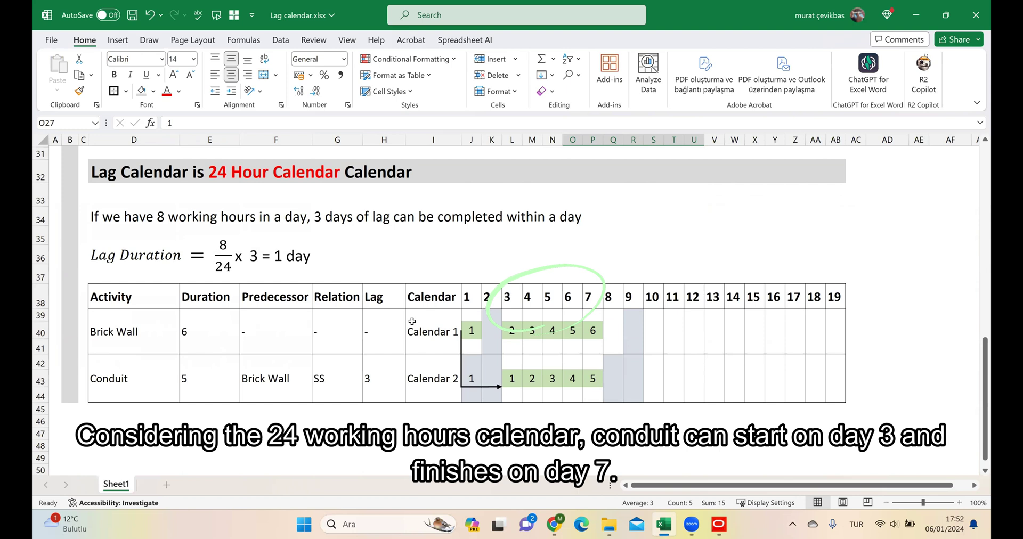
click(245, 180)
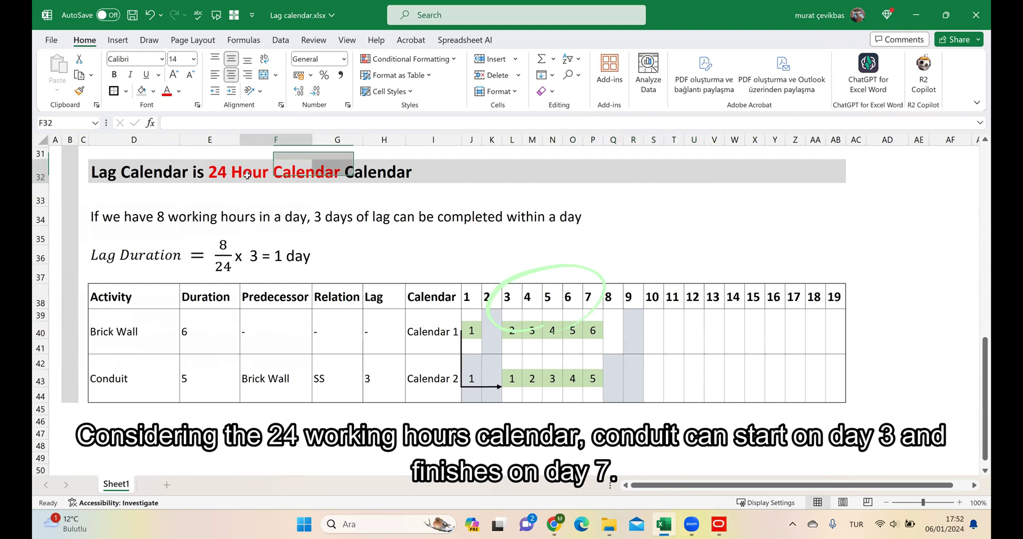
click(719, 524)
Step: Set the relationship lag calendar to 24 Hour Calendar and reschedule, giving Conduit 03-01-24 to 07-01-24
click(209, 22)
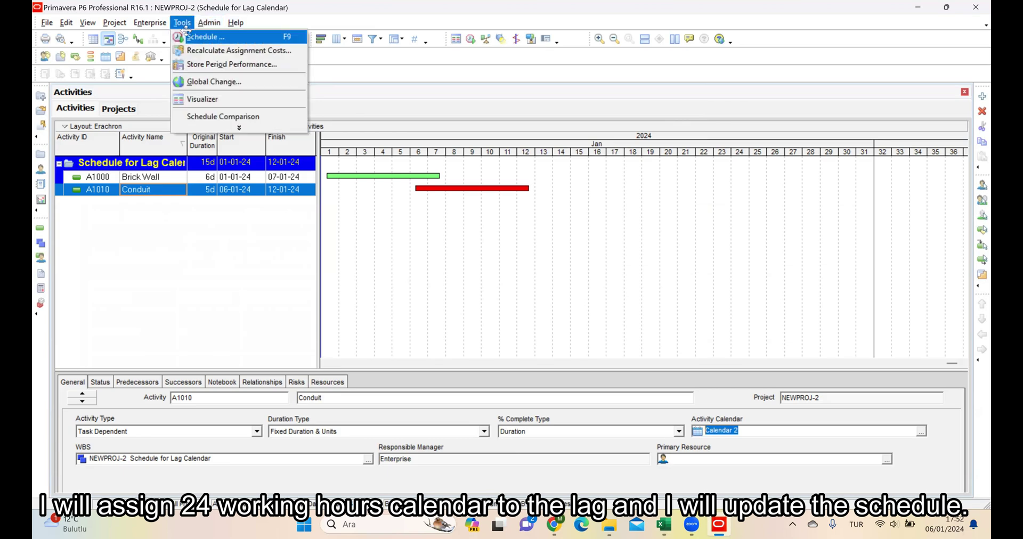
click(198, 33)
click(636, 269)
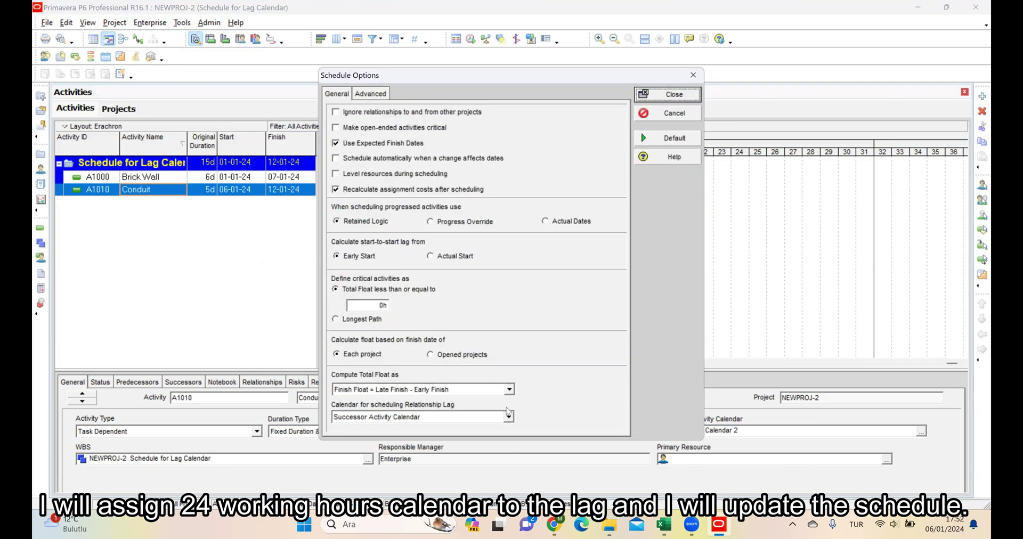
click(509, 417)
click(481, 446)
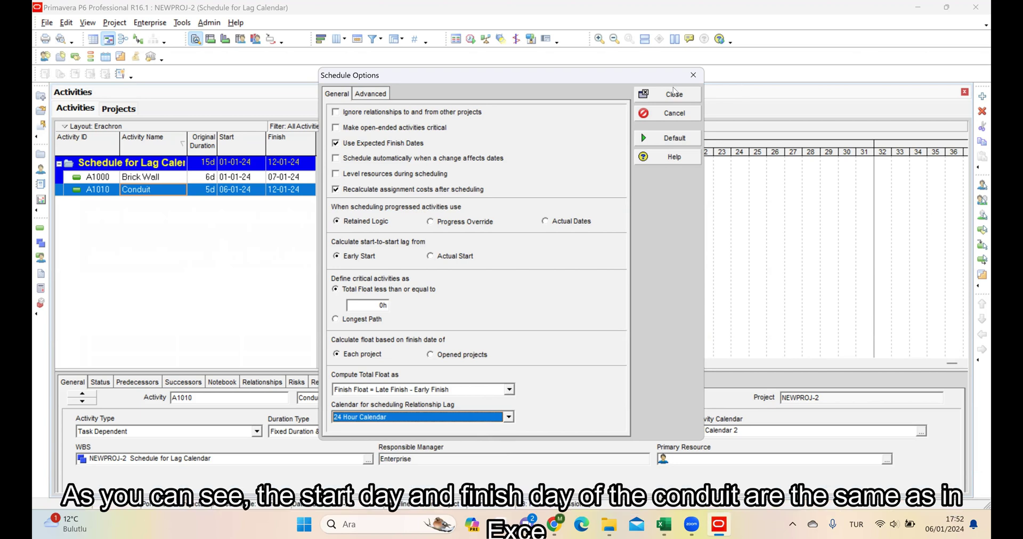
click(672, 94)
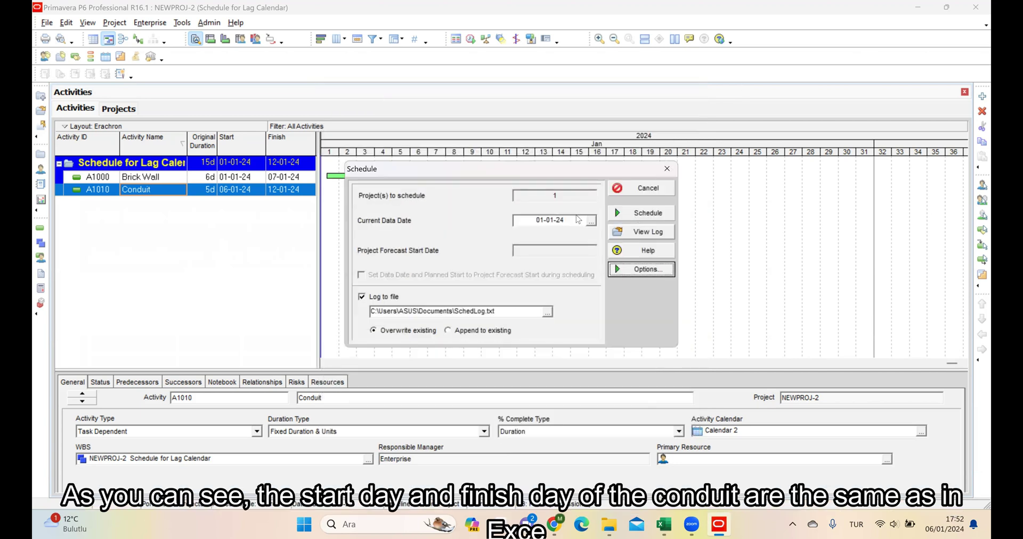
click(641, 212)
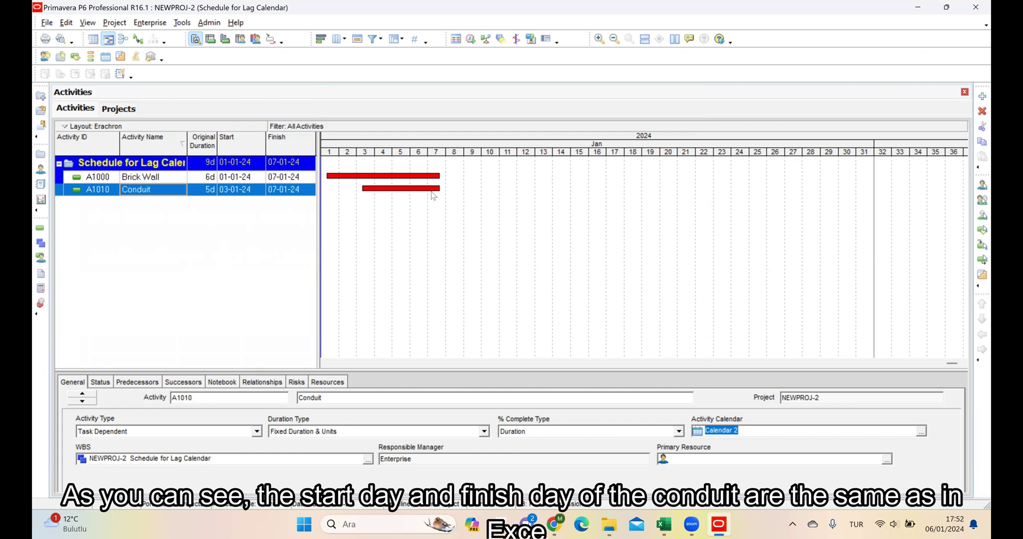
click(181, 22)
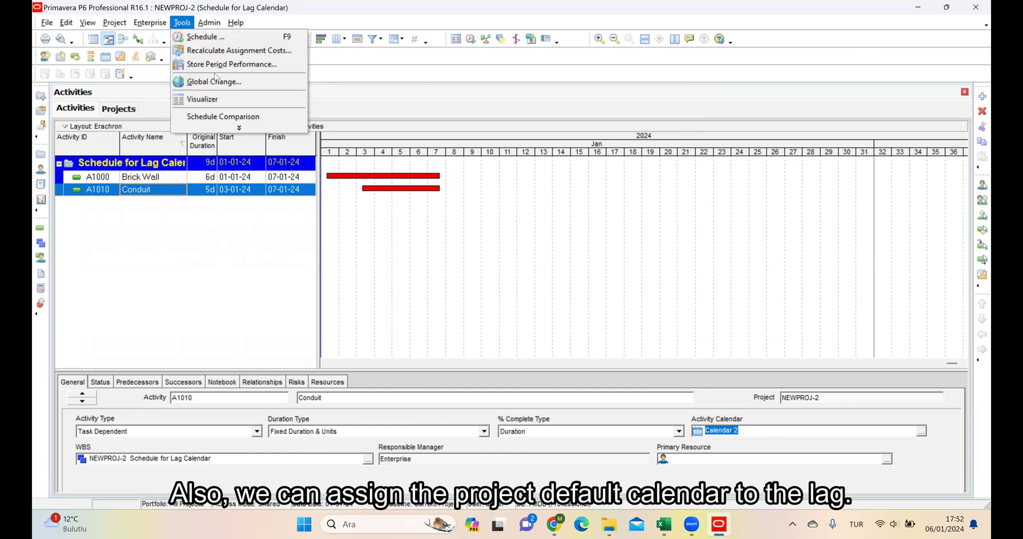
click(206, 36)
click(664, 269)
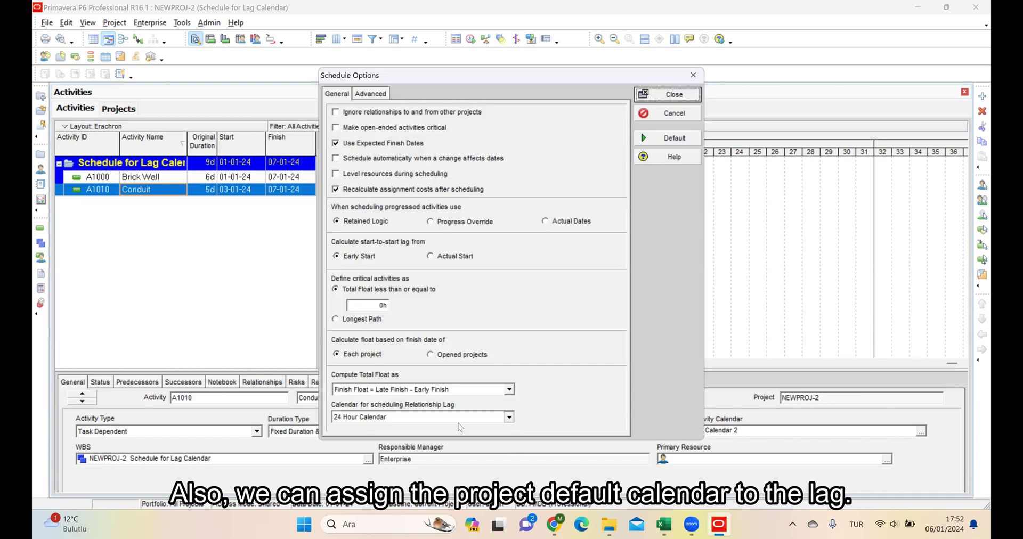
click(461, 418)
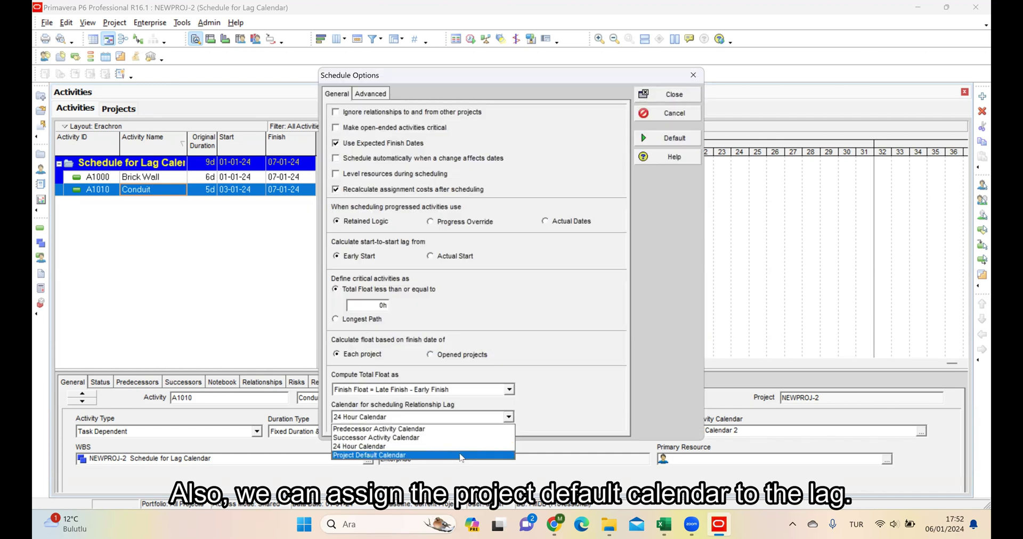
click(458, 446)
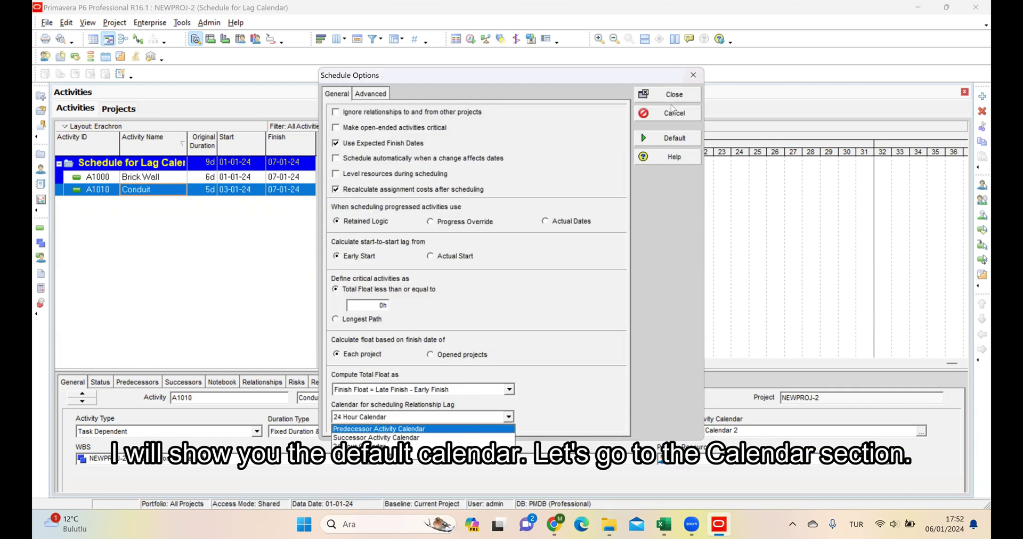
click(674, 94)
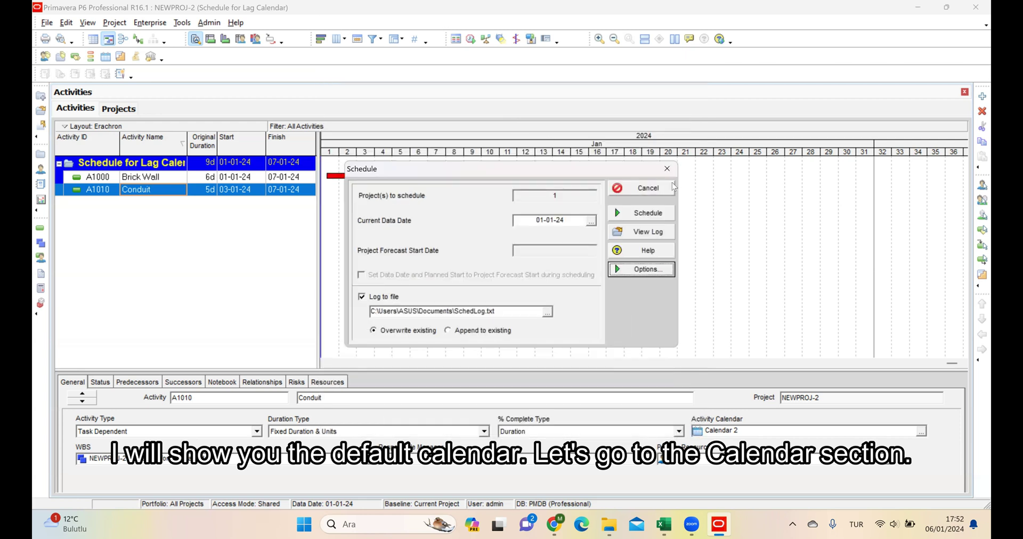
click(666, 168)
click(182, 22)
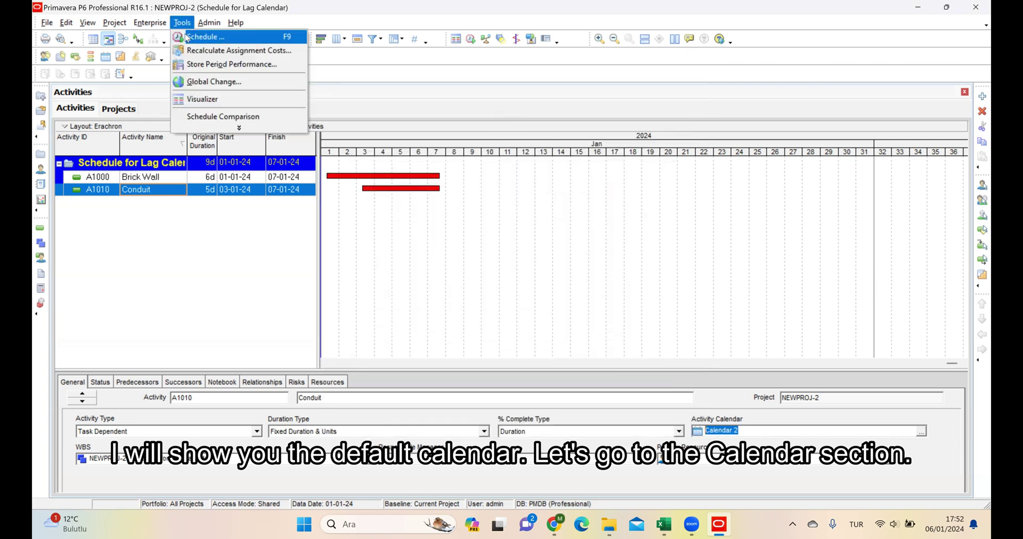
mouse_move(150, 22)
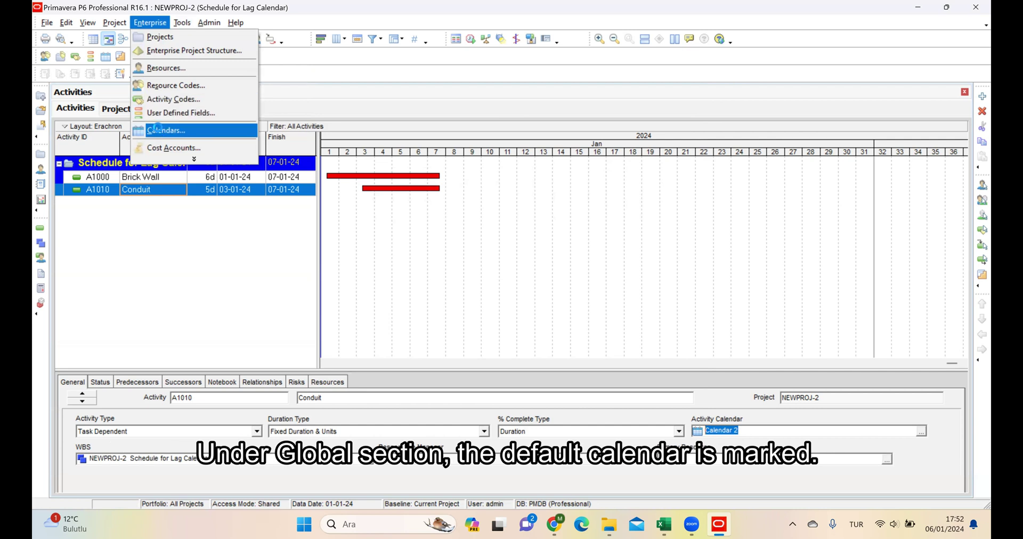
Step: Among the global calendars, mark Lalahan Tsis Binası Takvimi as the default calendar
click(165, 129)
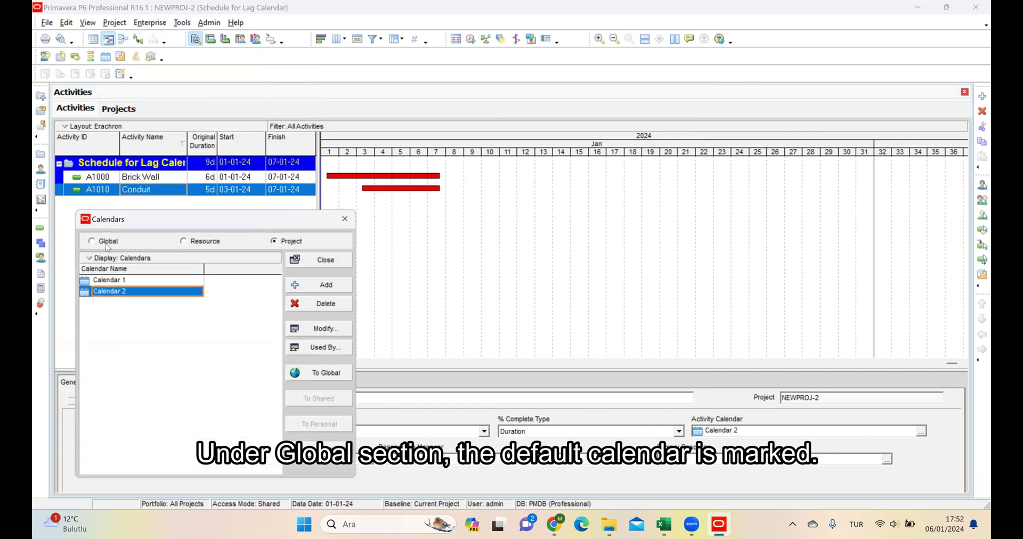
click(106, 242)
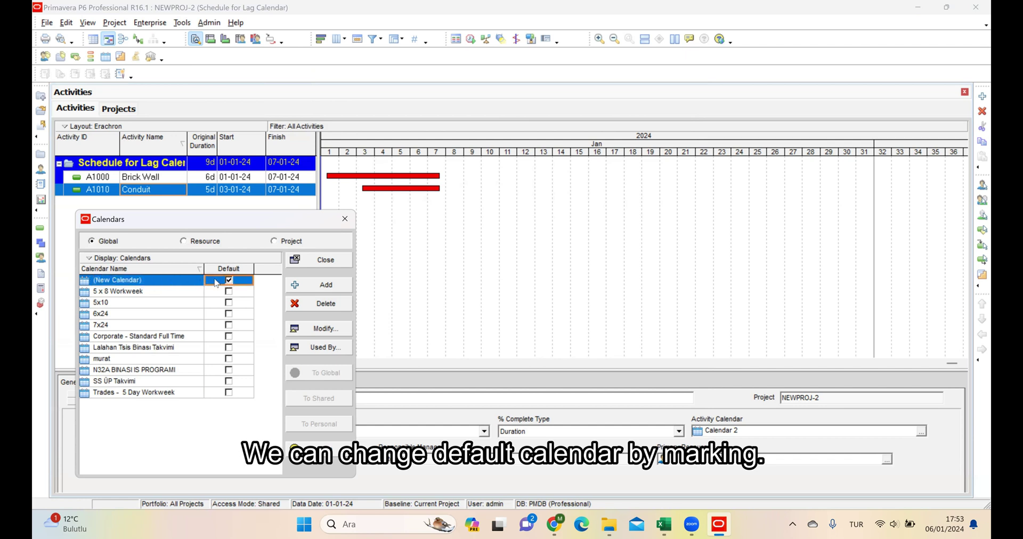
click(227, 335)
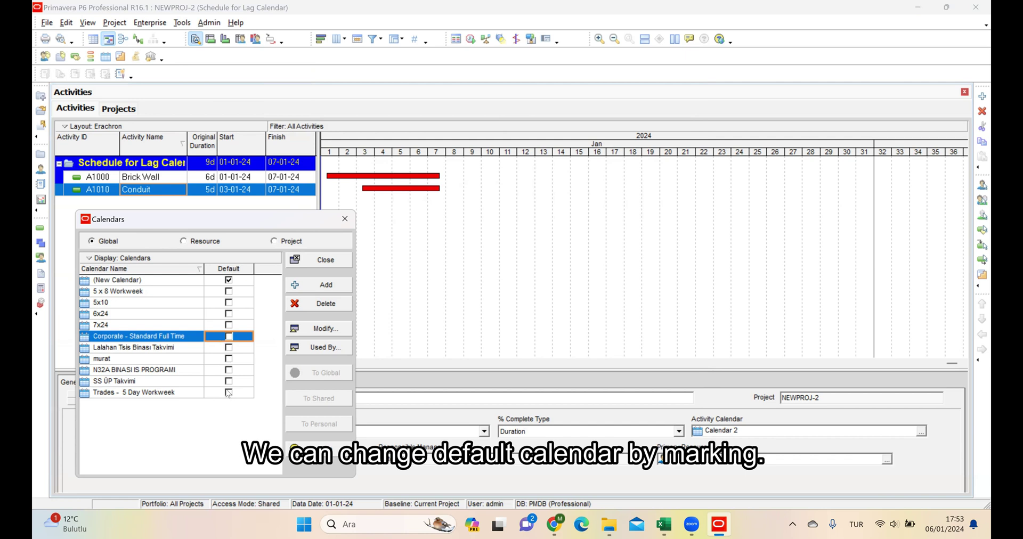
click(229, 347)
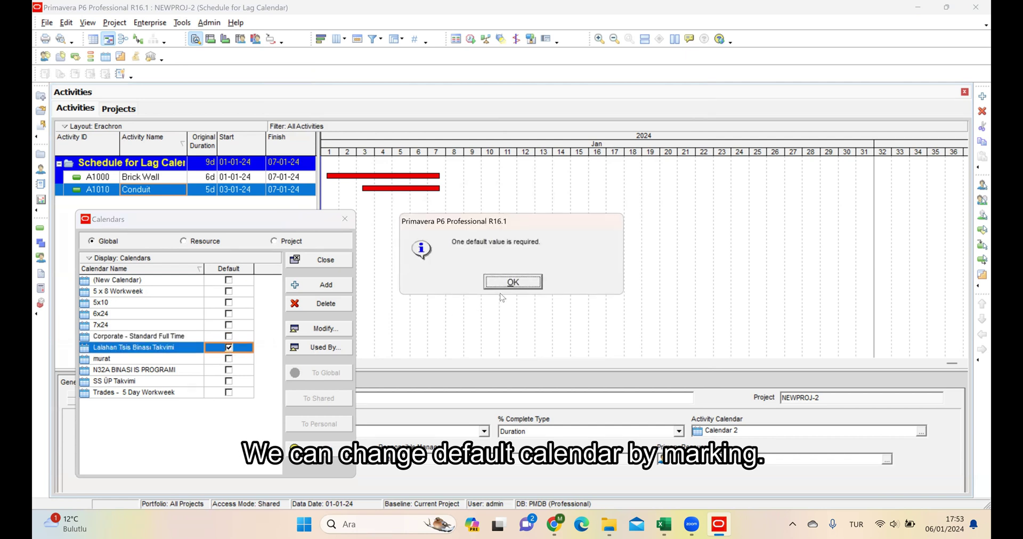
click(512, 282)
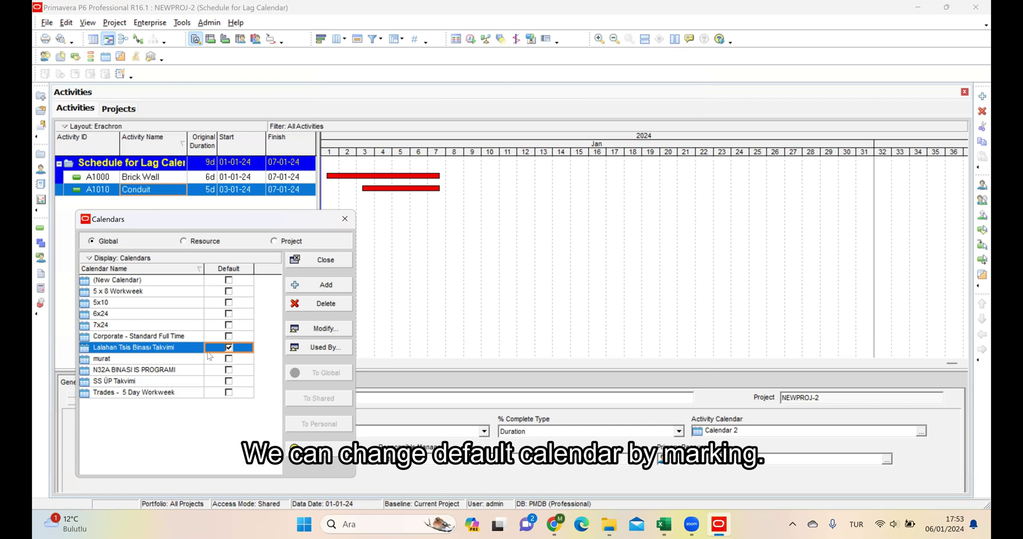
Step: Inspect Lalahan Tsis Binası Takvimi's January non-work days, then dismiss the Calendars list
click(318, 328)
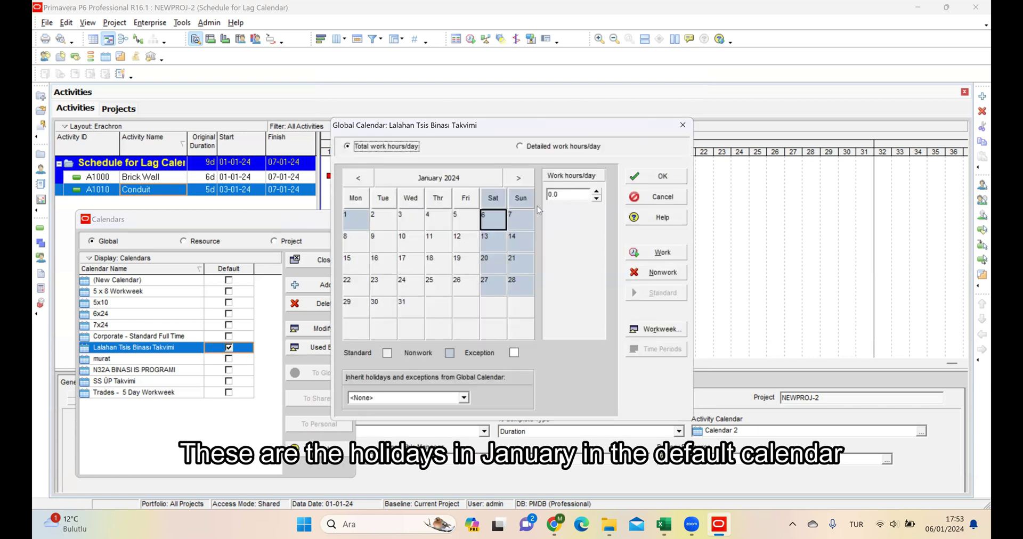
click(643, 186)
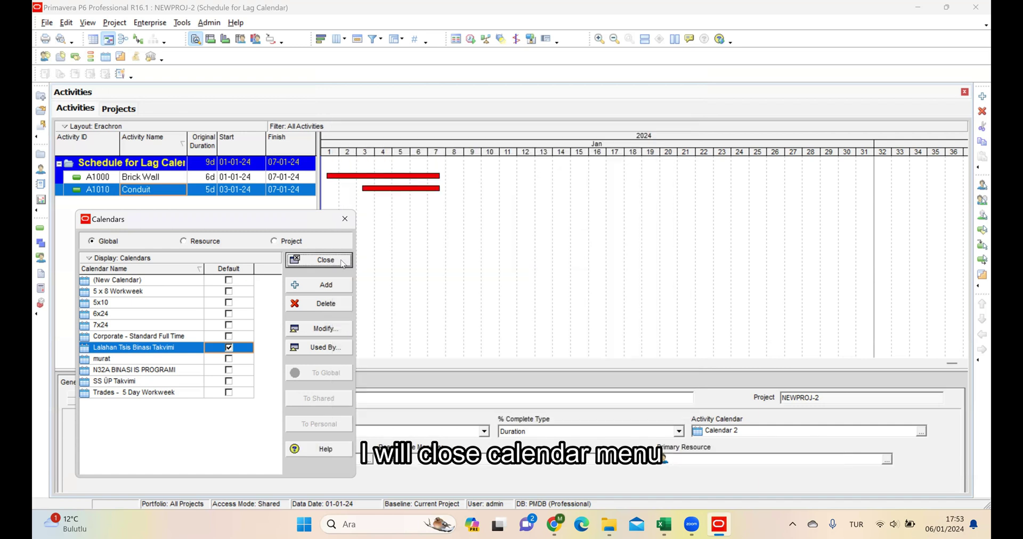
click(342, 261)
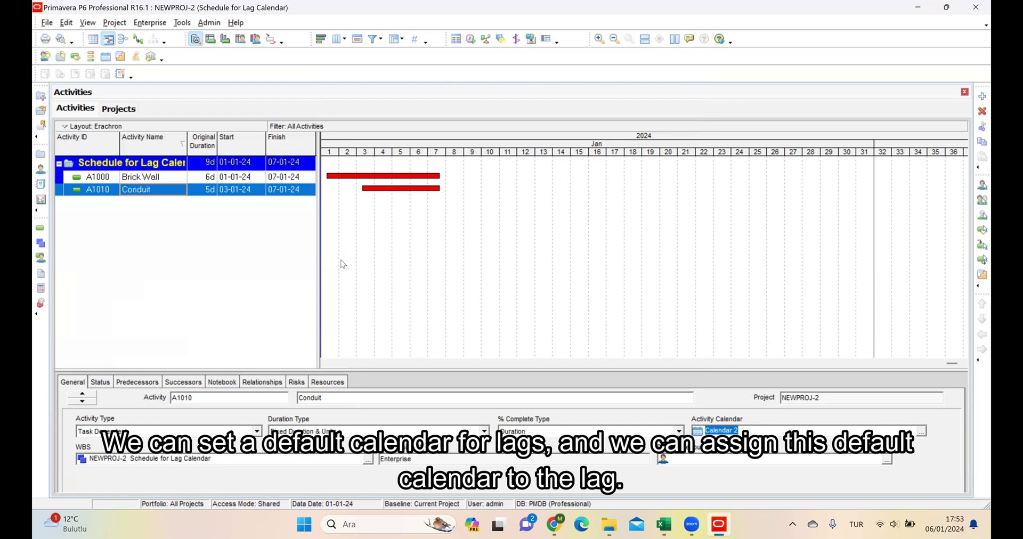